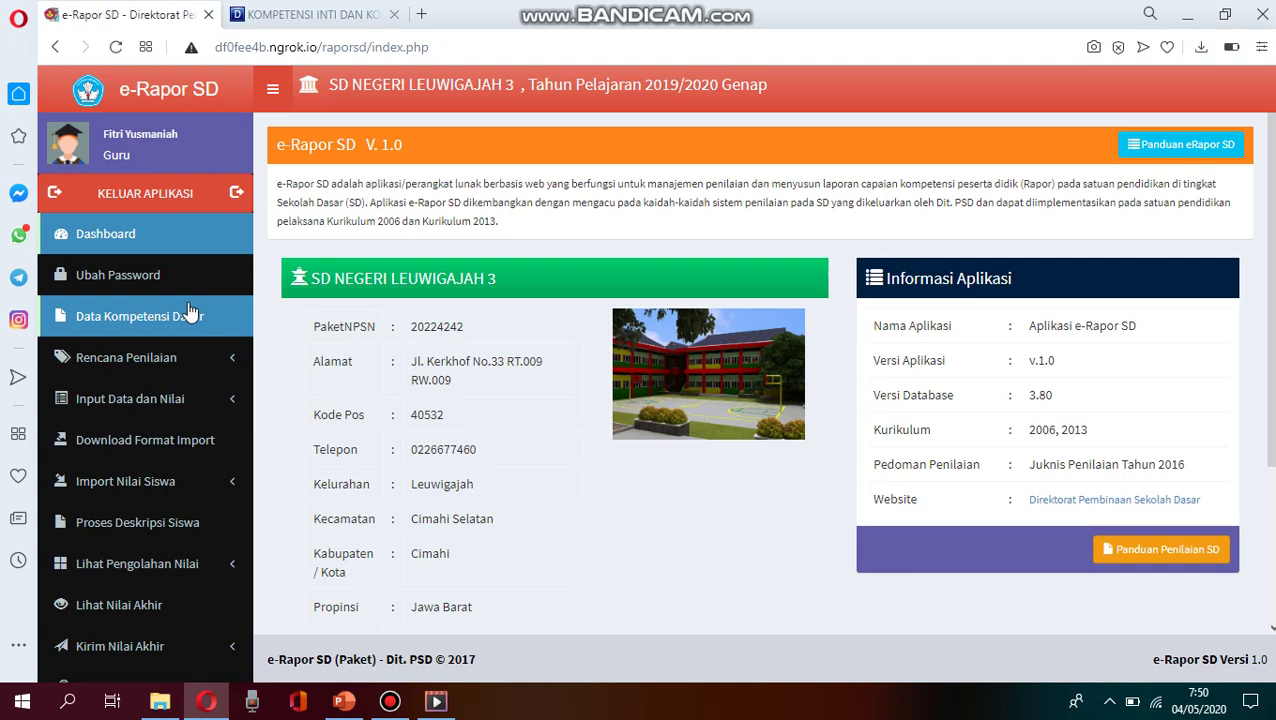
Step: Open the form for adding Kompetensi Dasar data and display 8 entry rows
{"action": "left_click", "coordinate": [190, 312]}
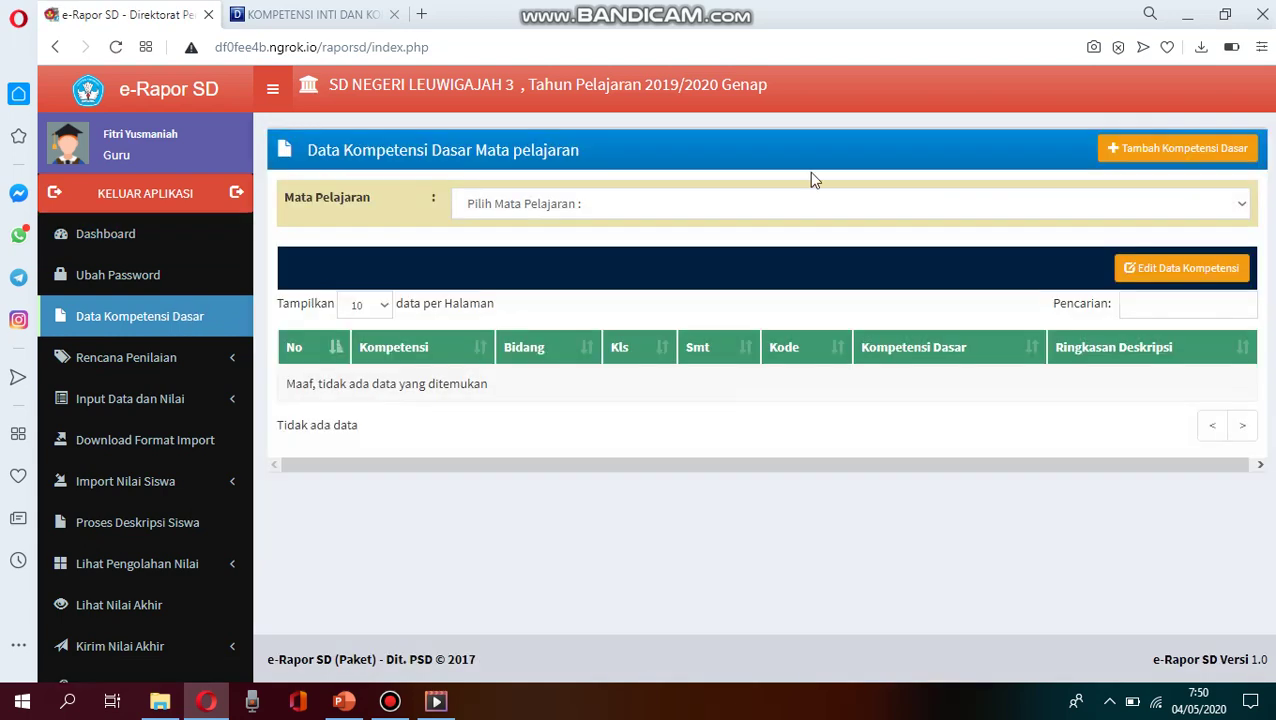
{"action": "left_click", "coordinate": [1148, 155]}
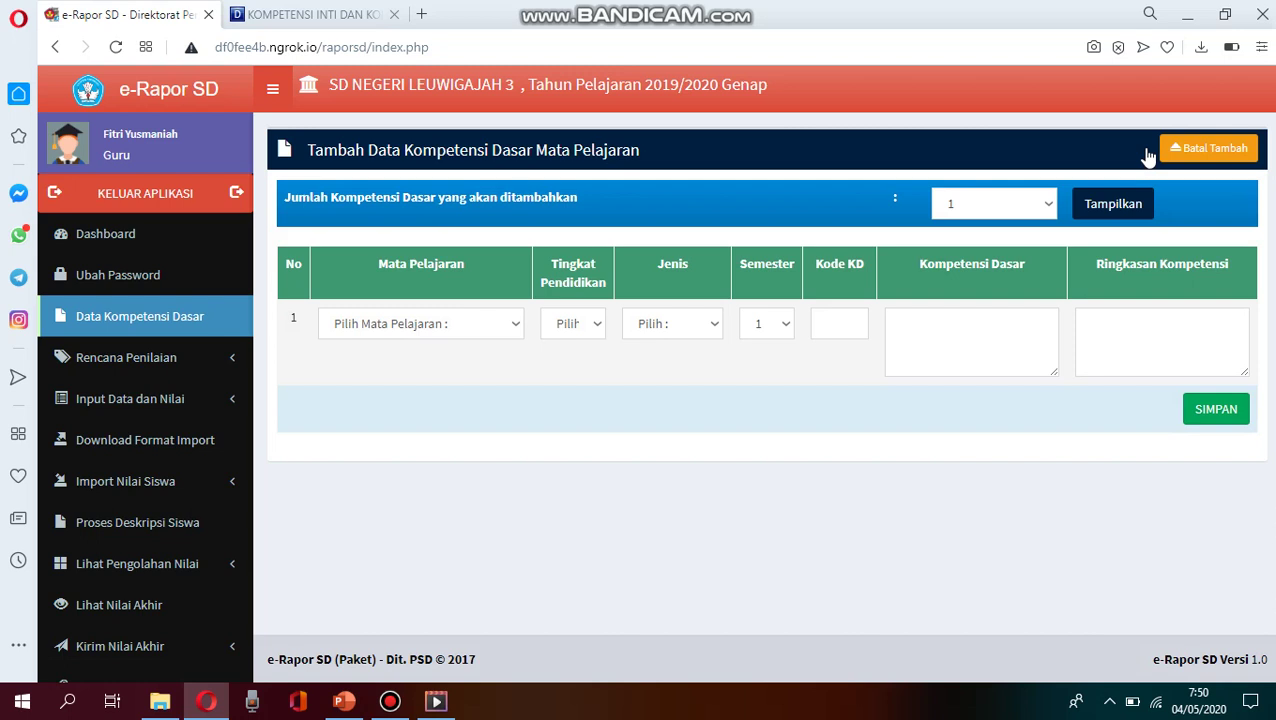
{"action": "left_click", "coordinate": [1048, 204]}
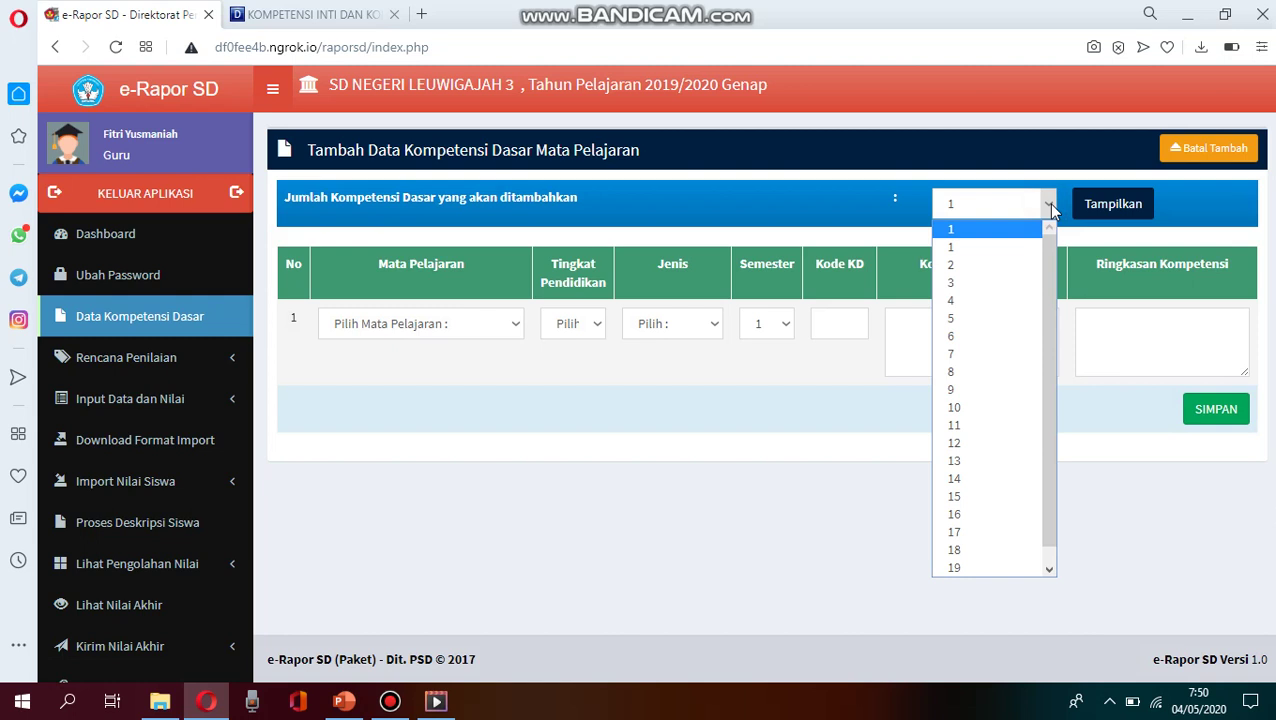
{"action": "left_click", "coordinate": [966, 372]}
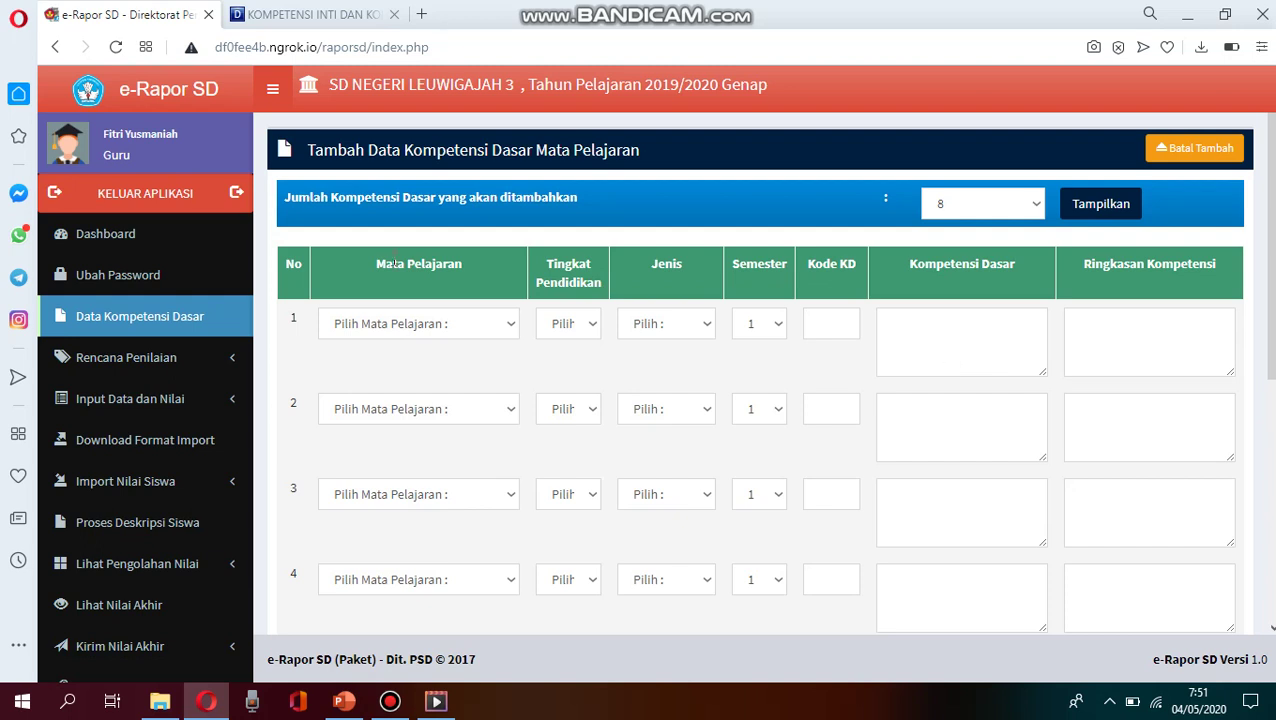
Step: Set row 1 to Bahasa Sunda, level IV, type Pengetahuan, semester 2, with Kode KD 3.7
{"action": "left_click", "coordinate": [510, 330]}
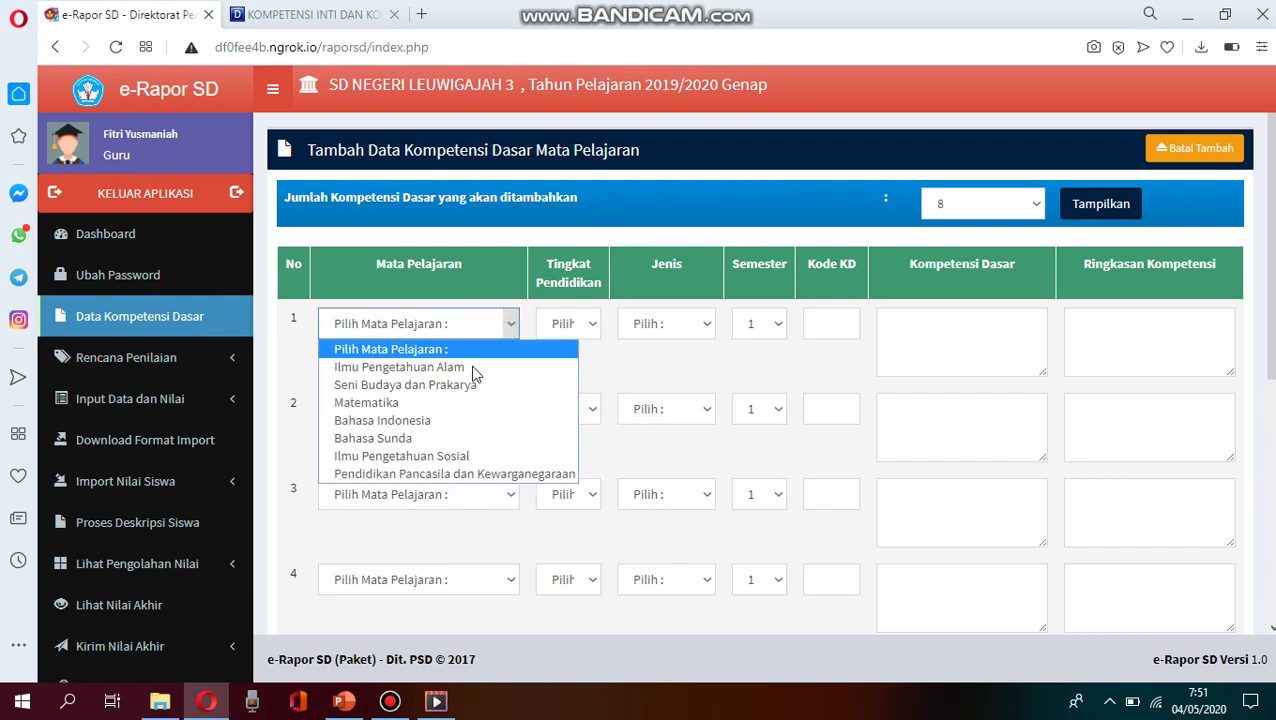
{"action": "left_click", "coordinate": [440, 437]}
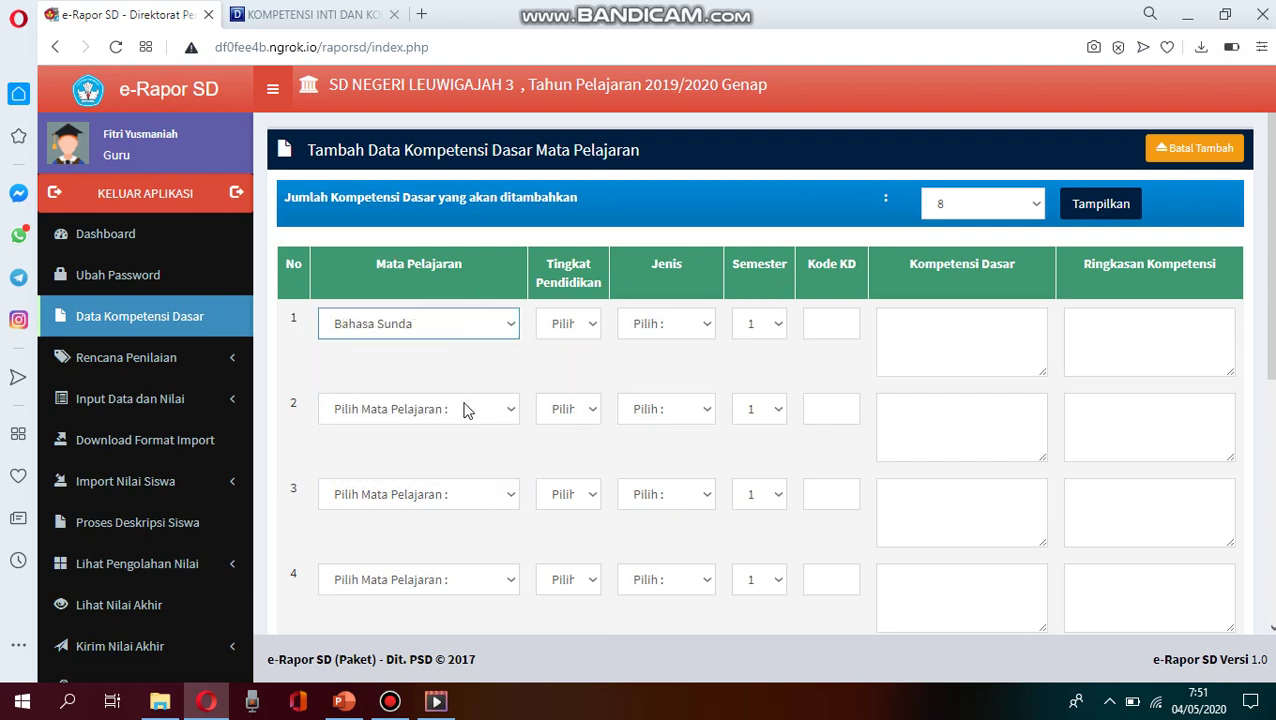
{"action": "left_click", "coordinate": [592, 324]}
{"action": "left_click", "coordinate": [578, 421]}
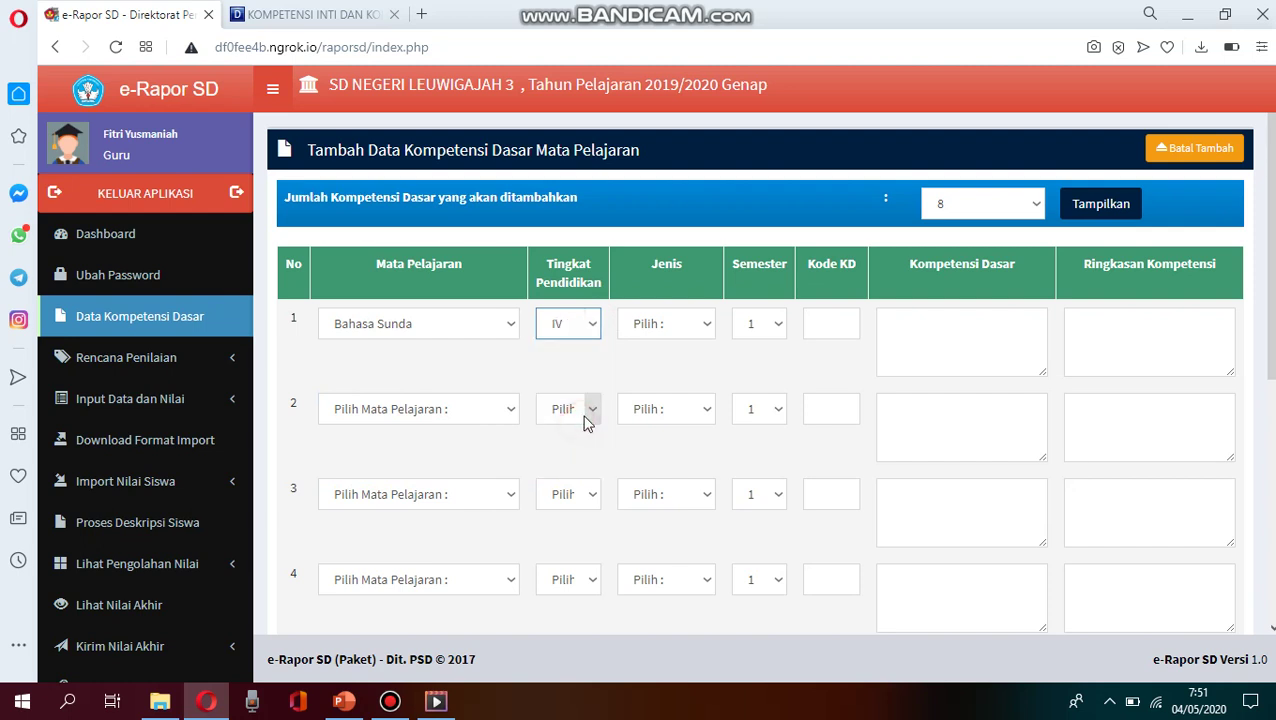
{"action": "left_click", "coordinate": [708, 326]}
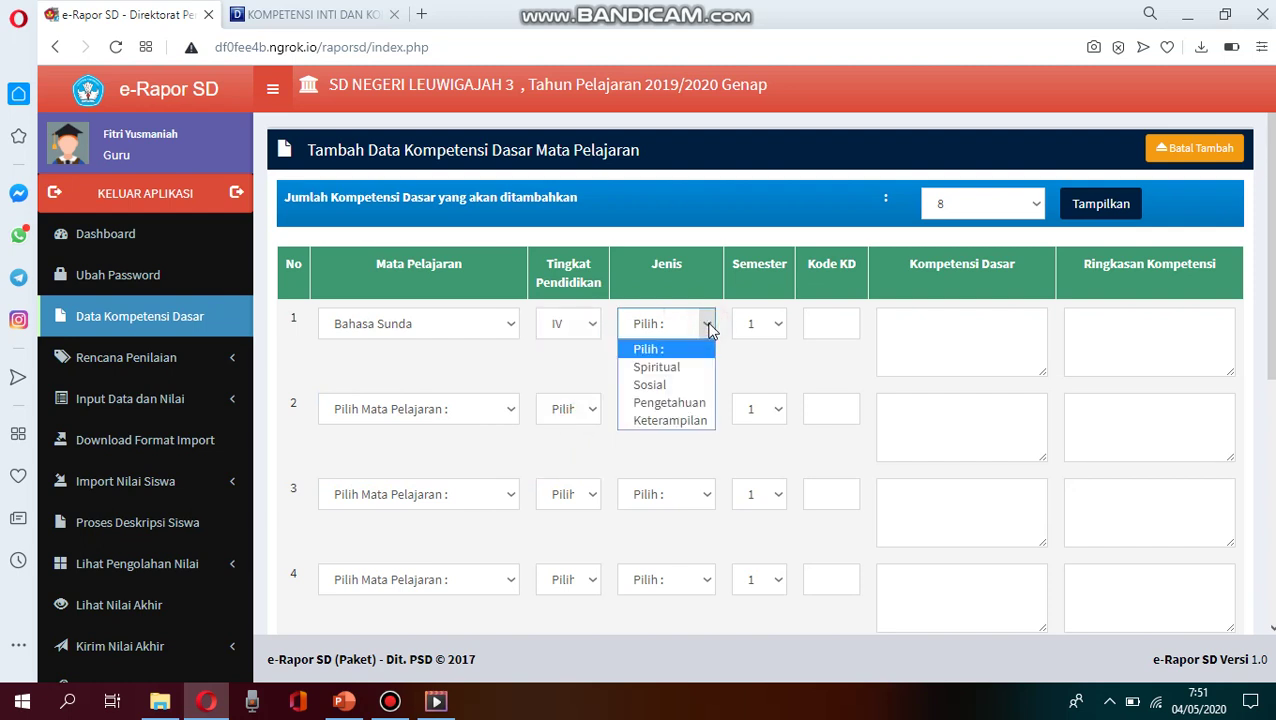
{"action": "left_click", "coordinate": [685, 405]}
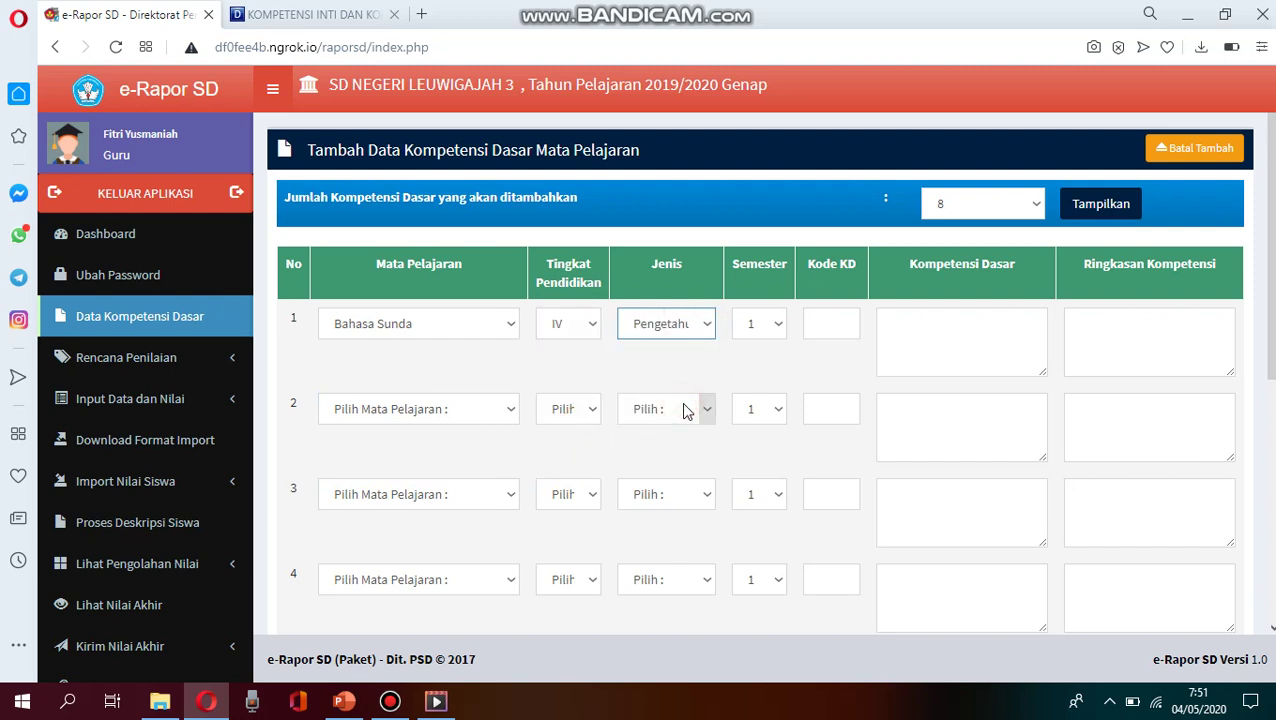
{"action": "left_click", "coordinate": [777, 325]}
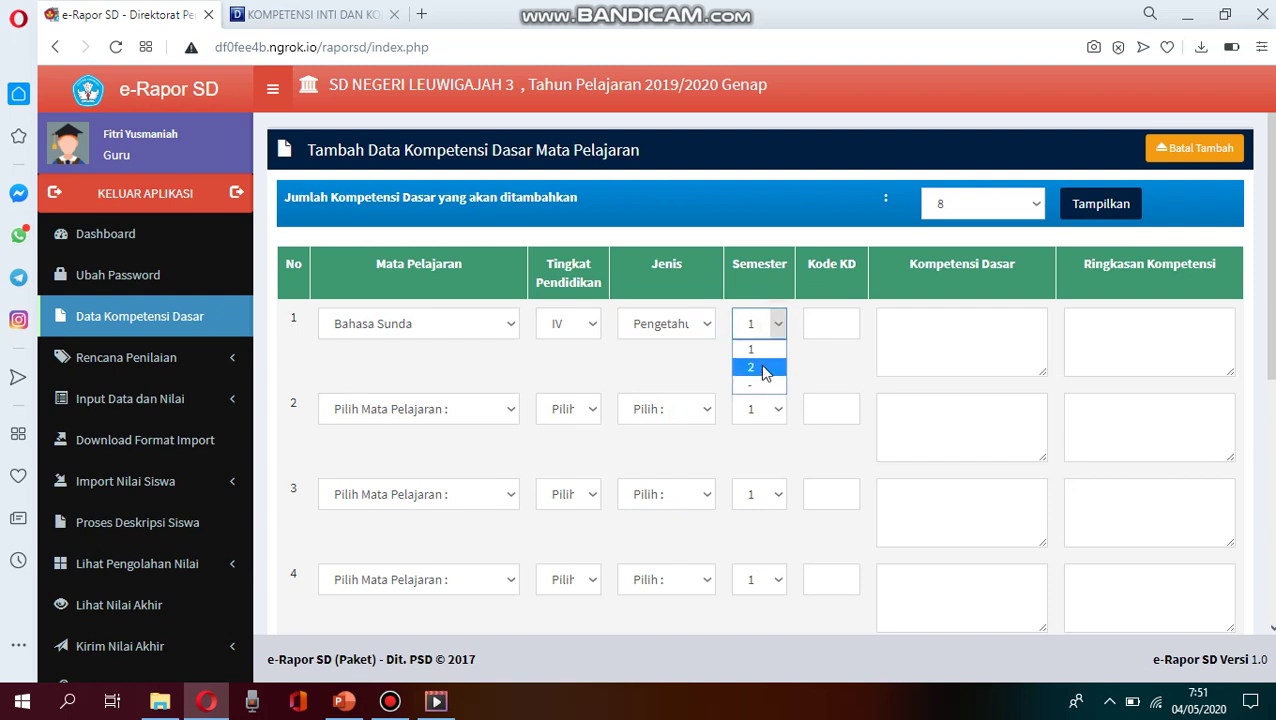
{"action": "left_click", "coordinate": [760, 367]}
{"action": "left_click", "coordinate": [830, 328]}
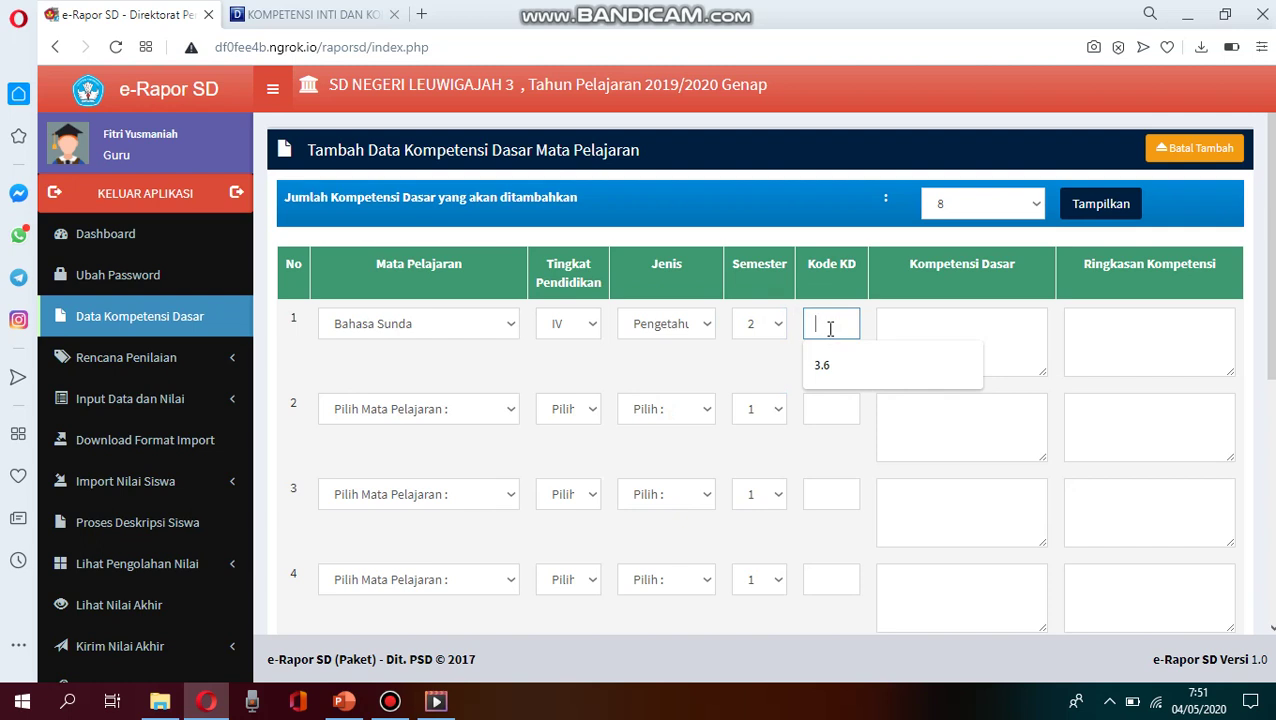
{"action": "type", "text": "3.7"}
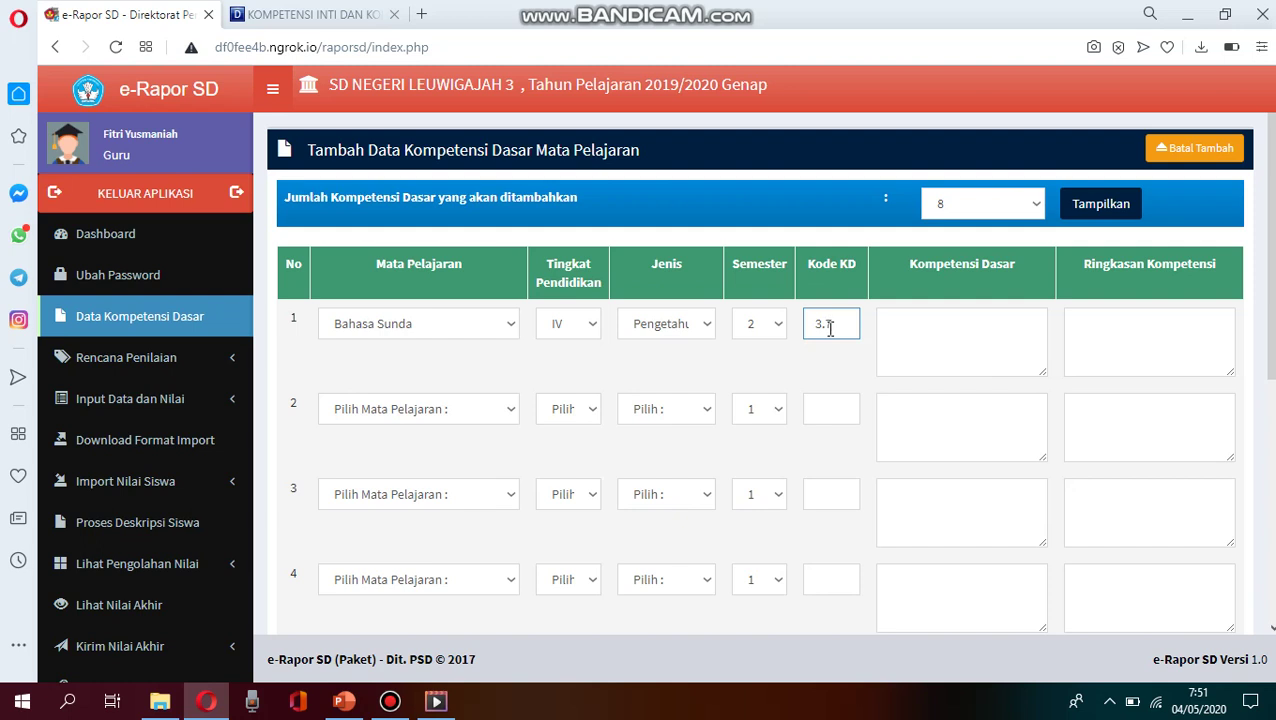
Step: Copy the text of competency 4.3.7, without its Tema note, from the Kelas IV table in the docplayer document
{"action": "left_click", "coordinate": [922, 328]}
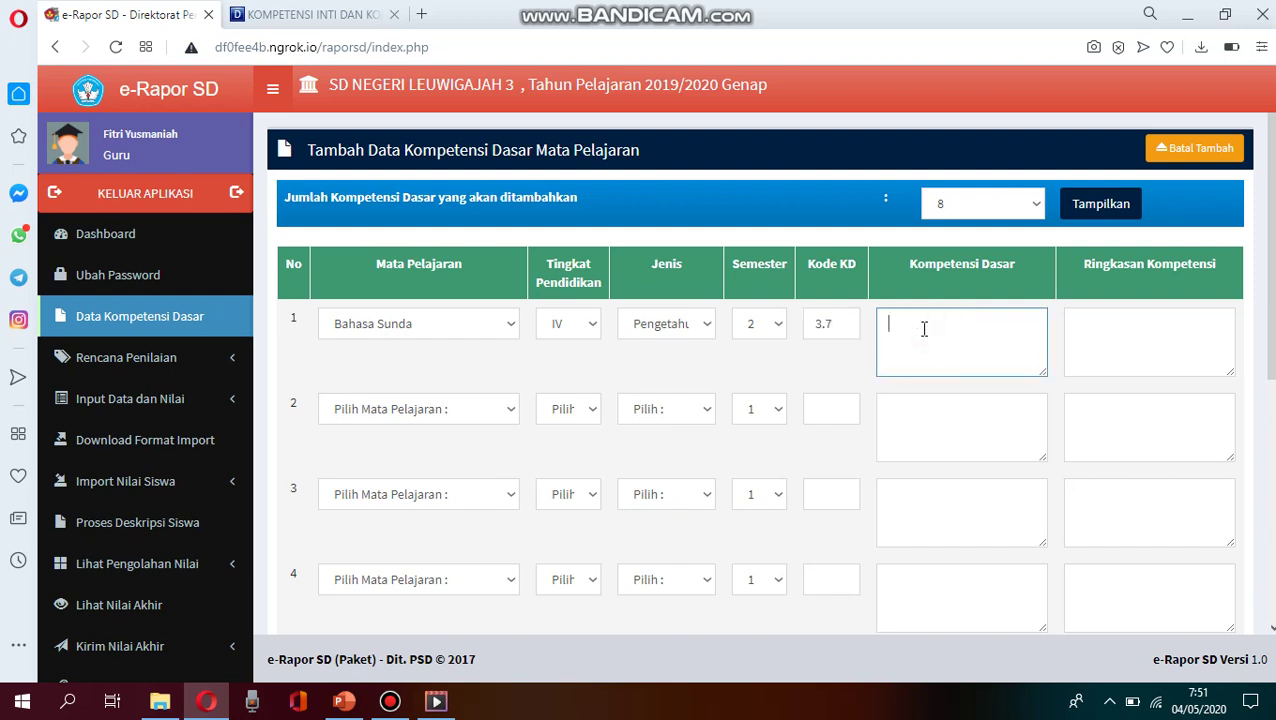
{"action": "left_click", "coordinate": [313, 12]}
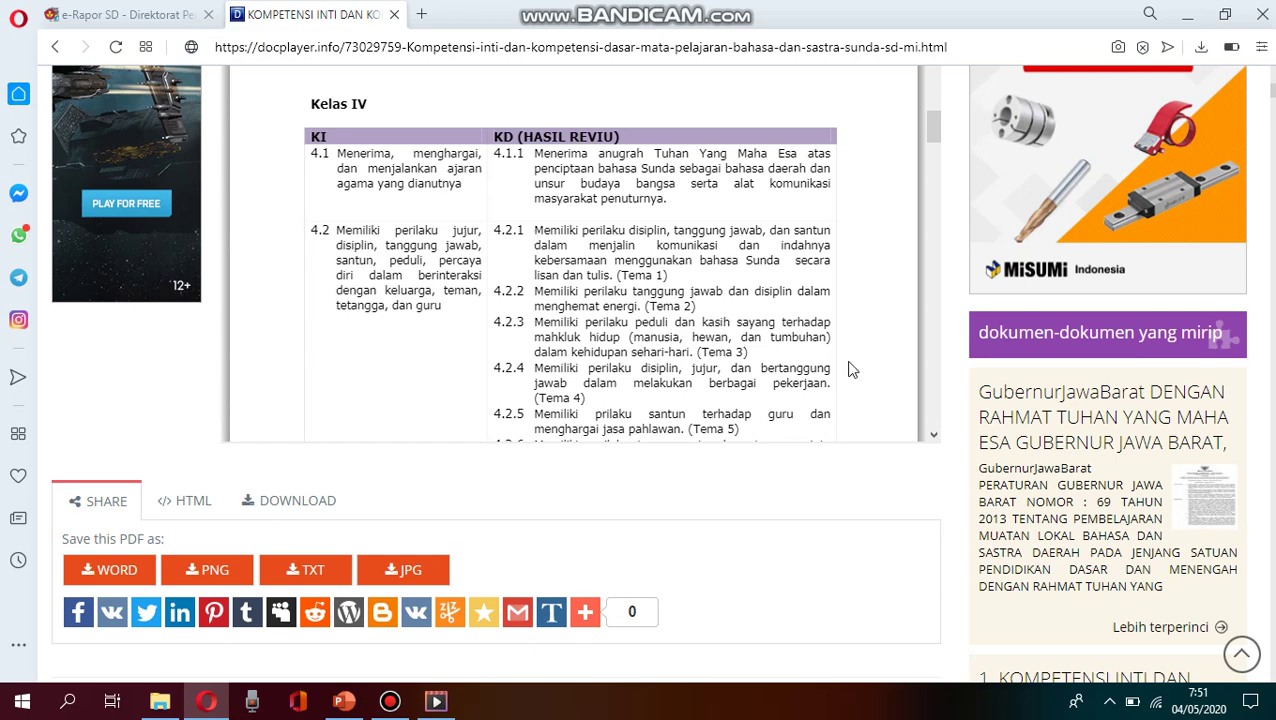
{"action": "left_click", "coordinate": [933, 435]}
{"action": "left_click", "coordinate": [933, 435]}
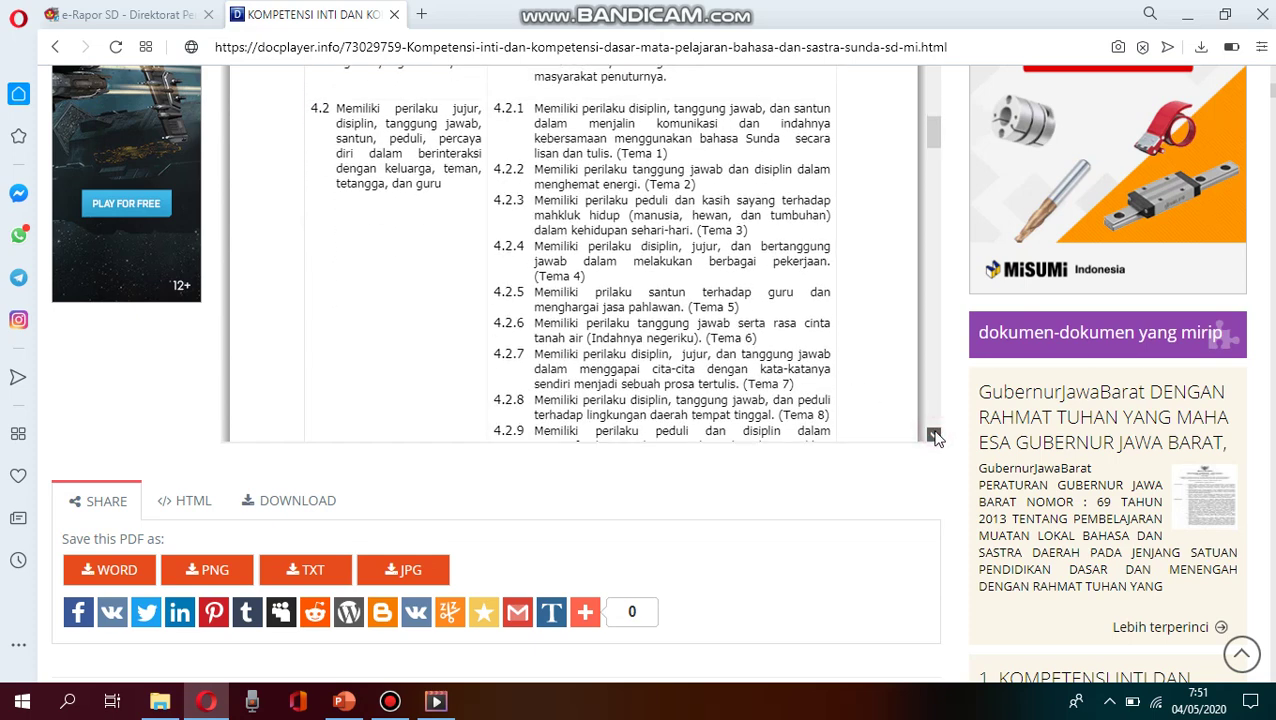
{"action": "left_click", "coordinate": [933, 435]}
{"action": "left_click", "coordinate": [933, 435]}
{"action": "left_click", "coordinate": [933, 435]}
{"action": "left_click", "coordinate": [933, 435]}
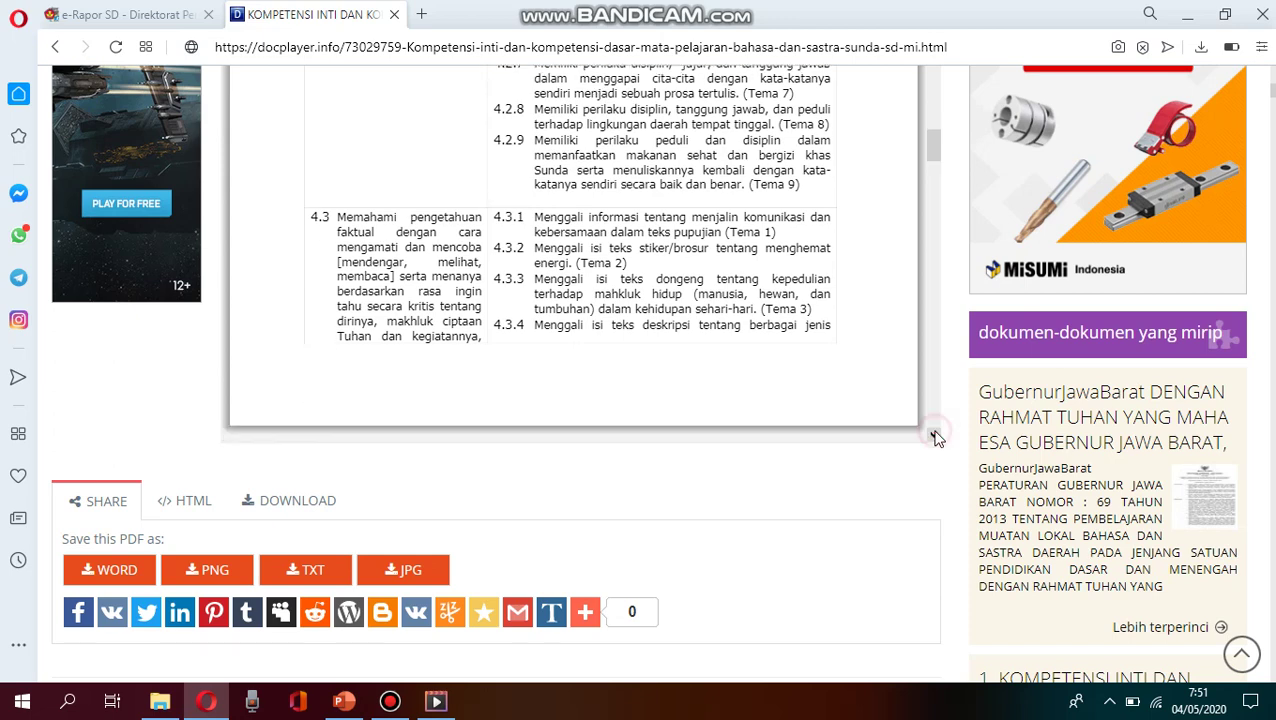
{"action": "left_click", "coordinate": [933, 435]}
{"action": "left_click", "coordinate": [933, 435]}
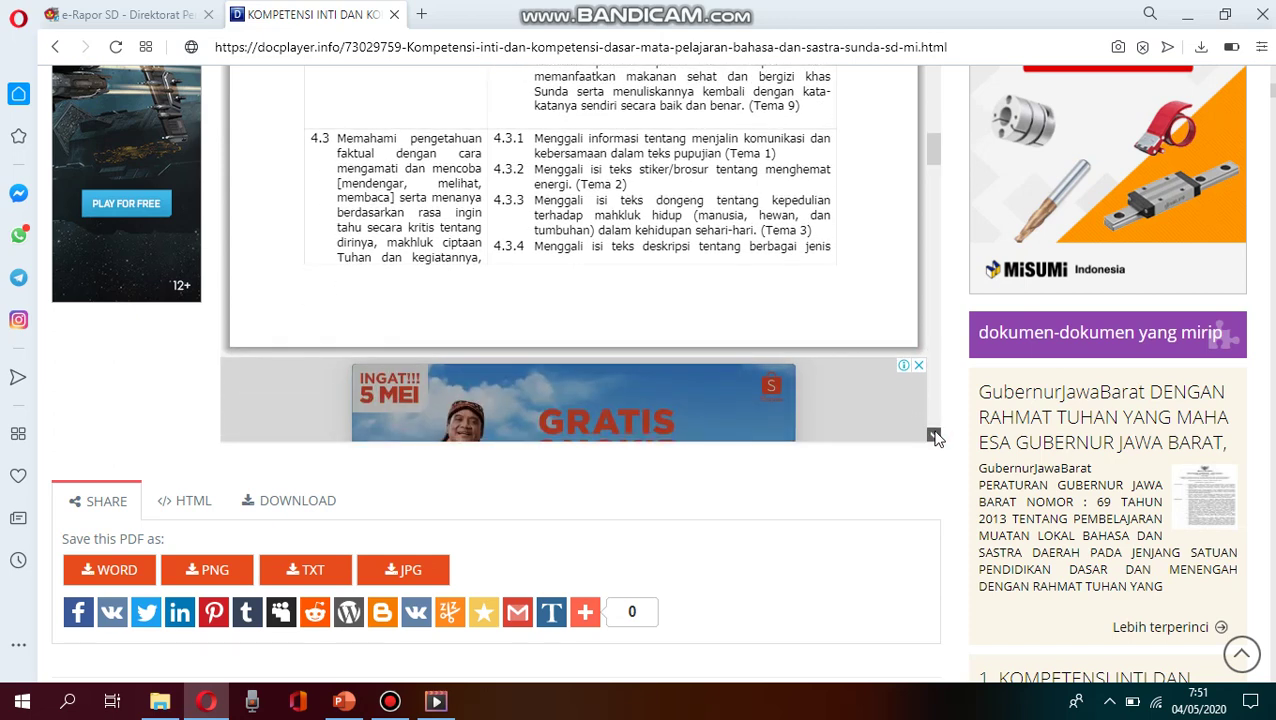
{"action": "left_click", "coordinate": [933, 435]}
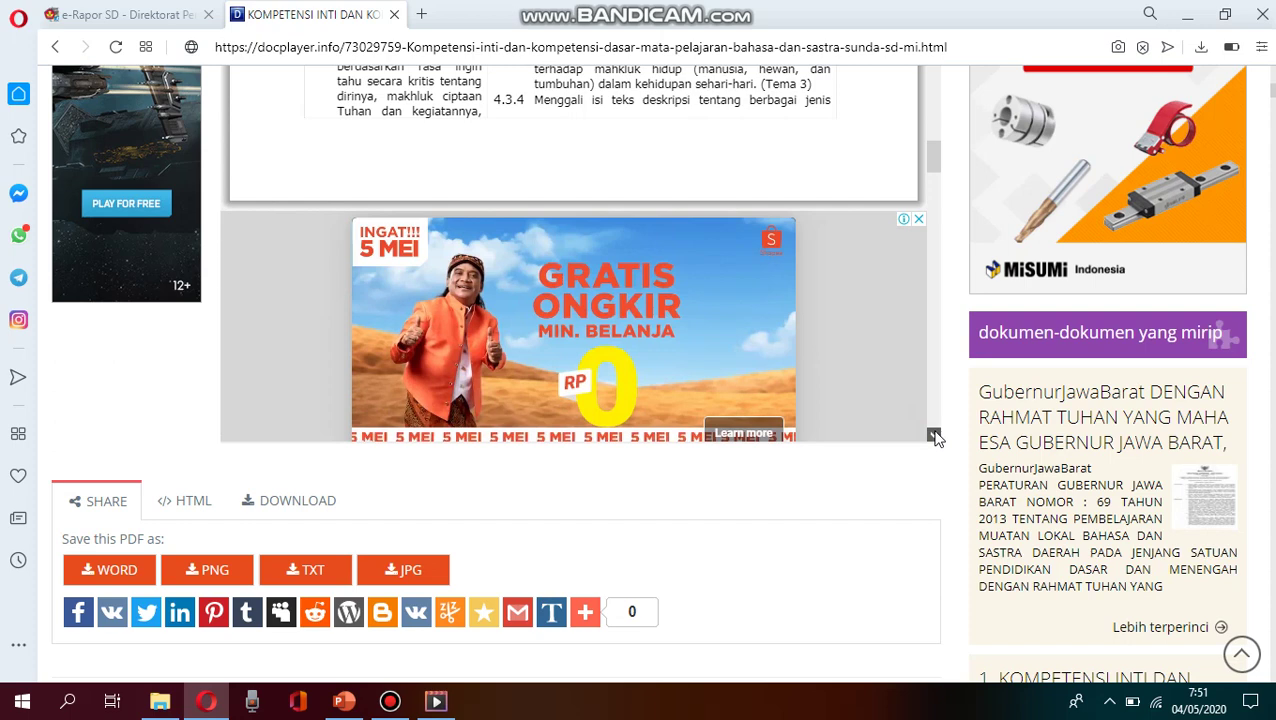
{"action": "left_click", "coordinate": [933, 435]}
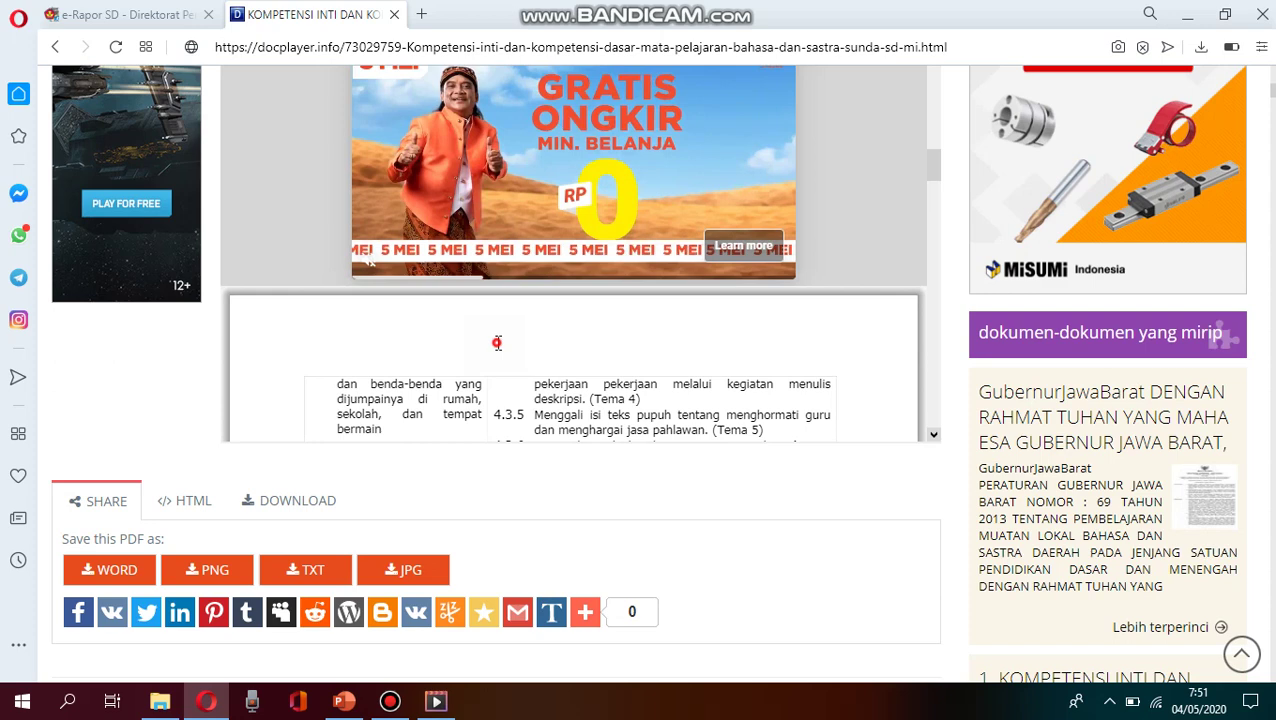
{"action": "scroll", "coordinate": [497, 343], "scroll_direction": "down", "scroll_amount": 2}
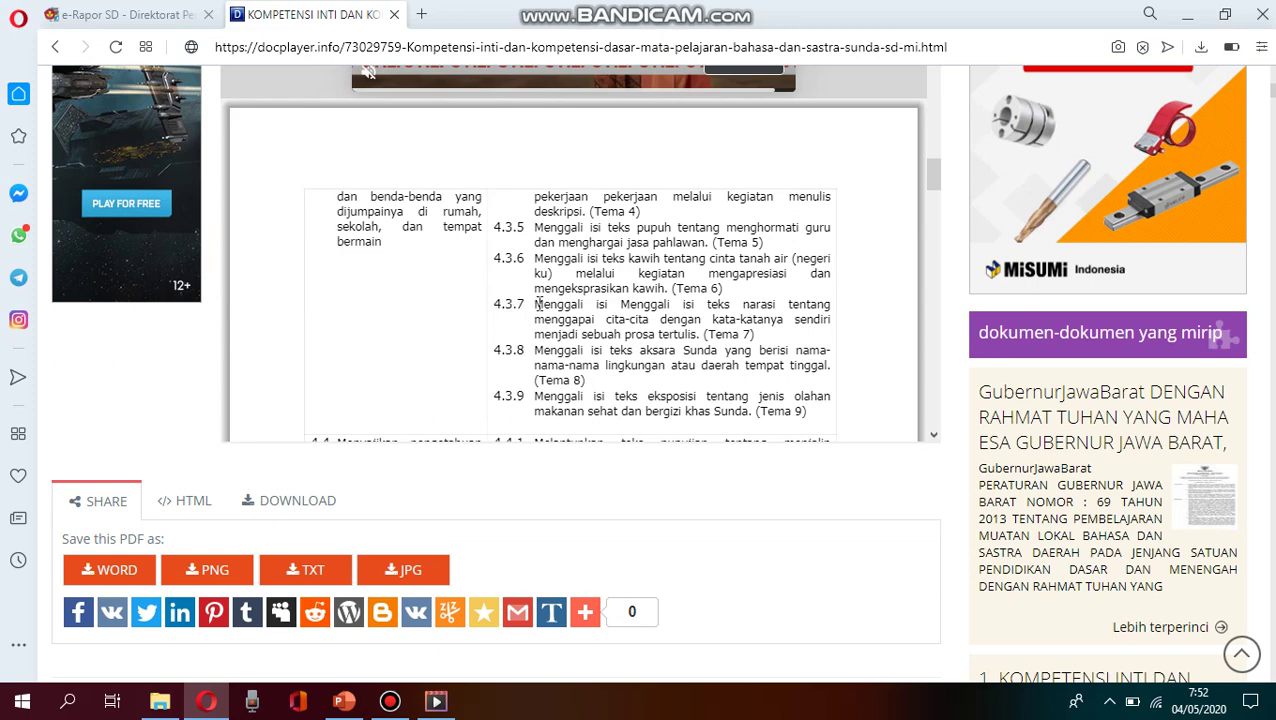
{"action": "left_click_drag", "start_coordinate": [534, 304], "coordinate": [704, 334]}
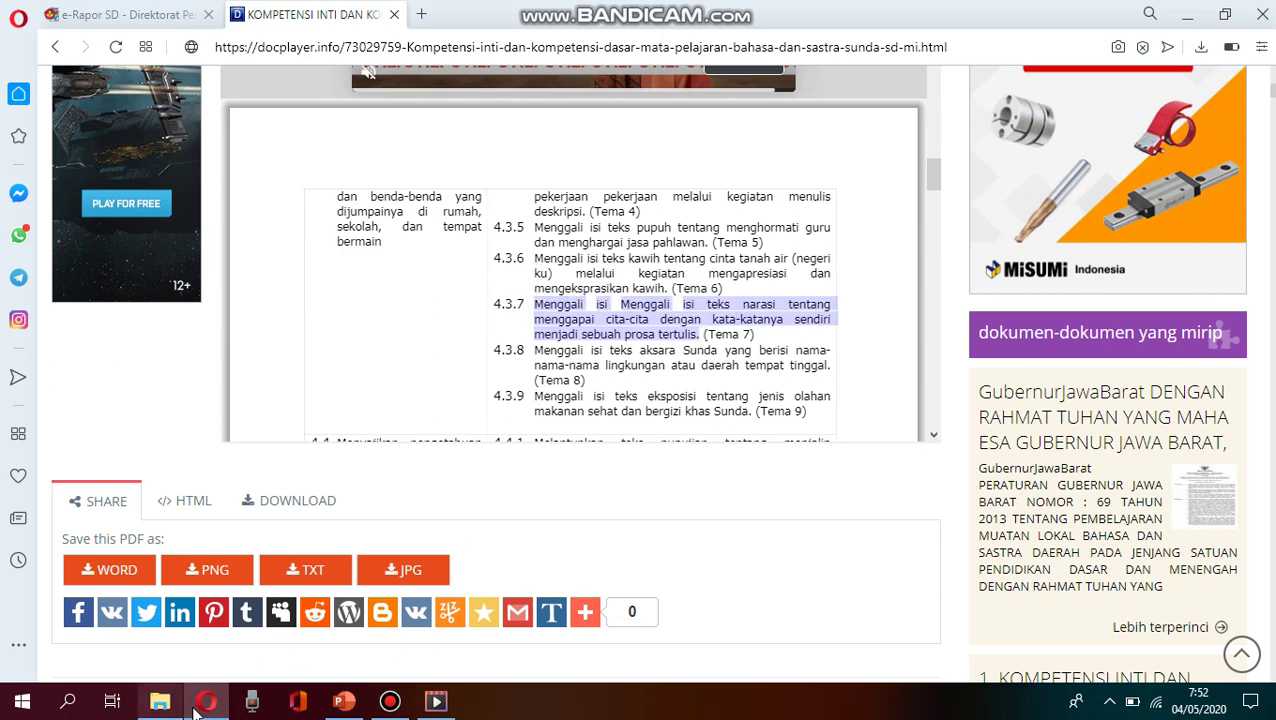
Step: Return to the e-Rapor form and paste the copied 4.3.7 text into row 1's Kompetensi Dasar and Ringkasan Kompetensi
{"action": "left_click", "coordinate": [104, 16]}
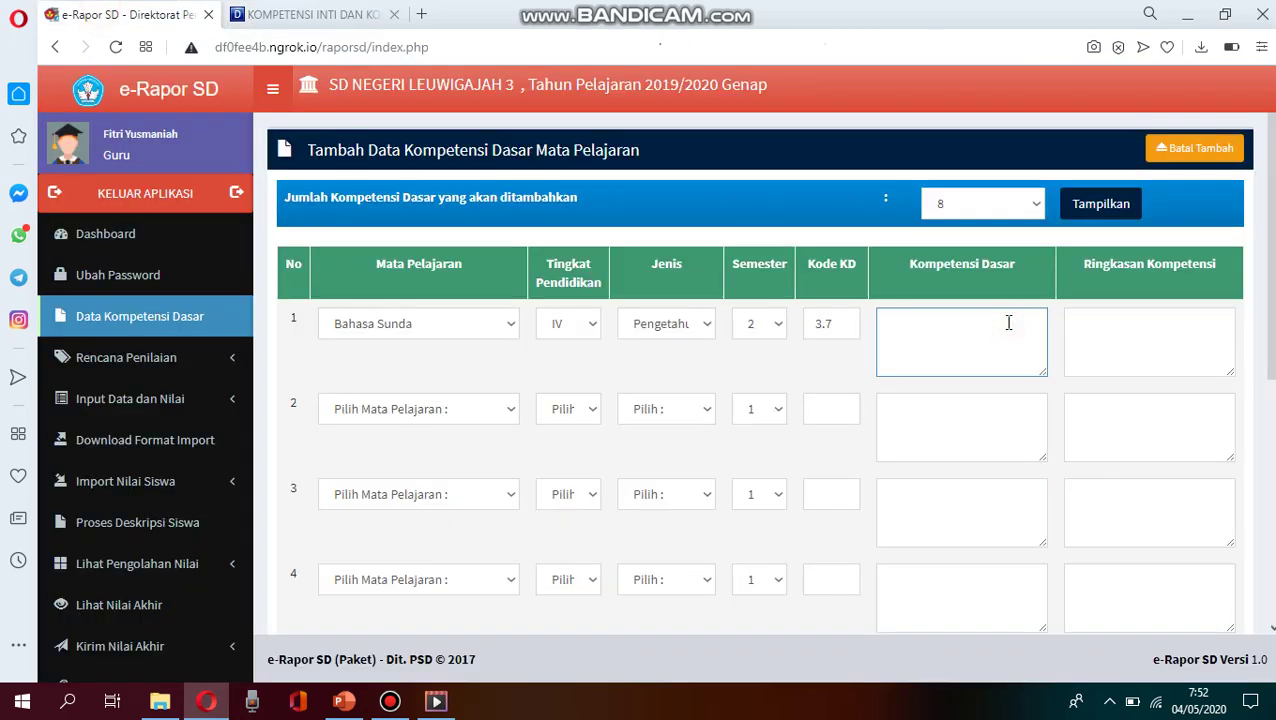
{"action": "key", "text": "ctrl+v"}
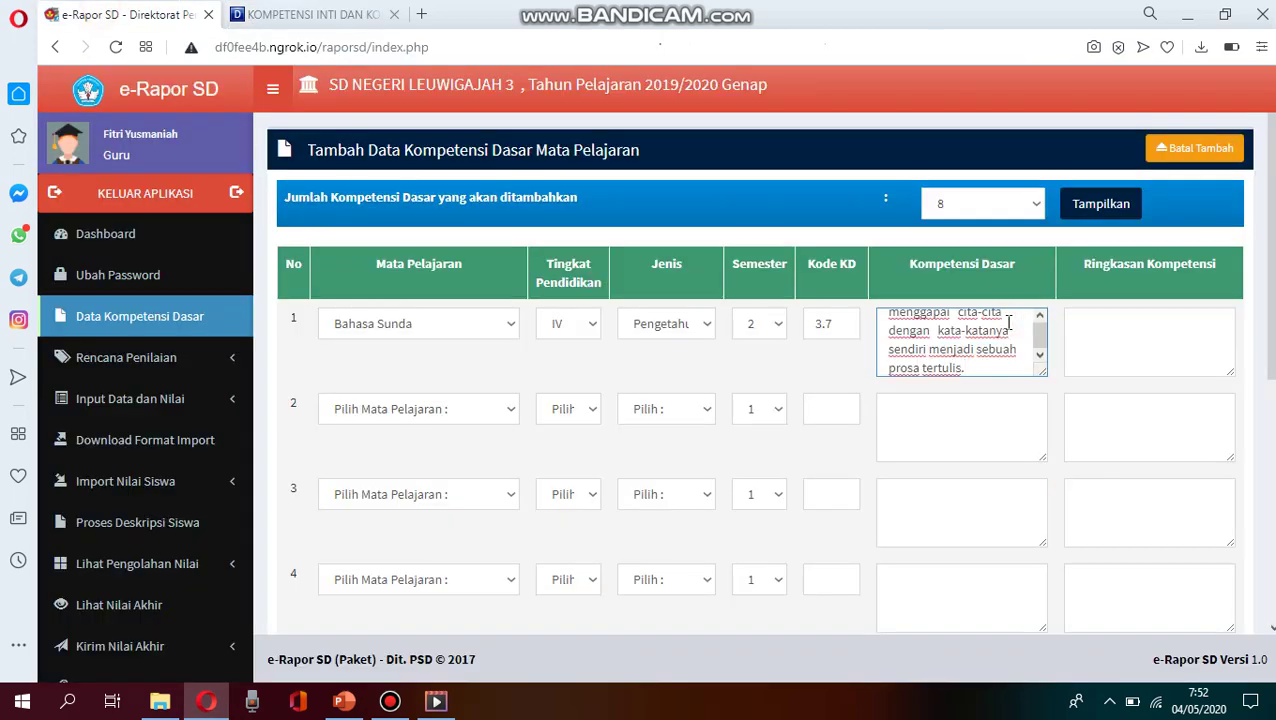
{"action": "left_click", "coordinate": [1082, 345]}
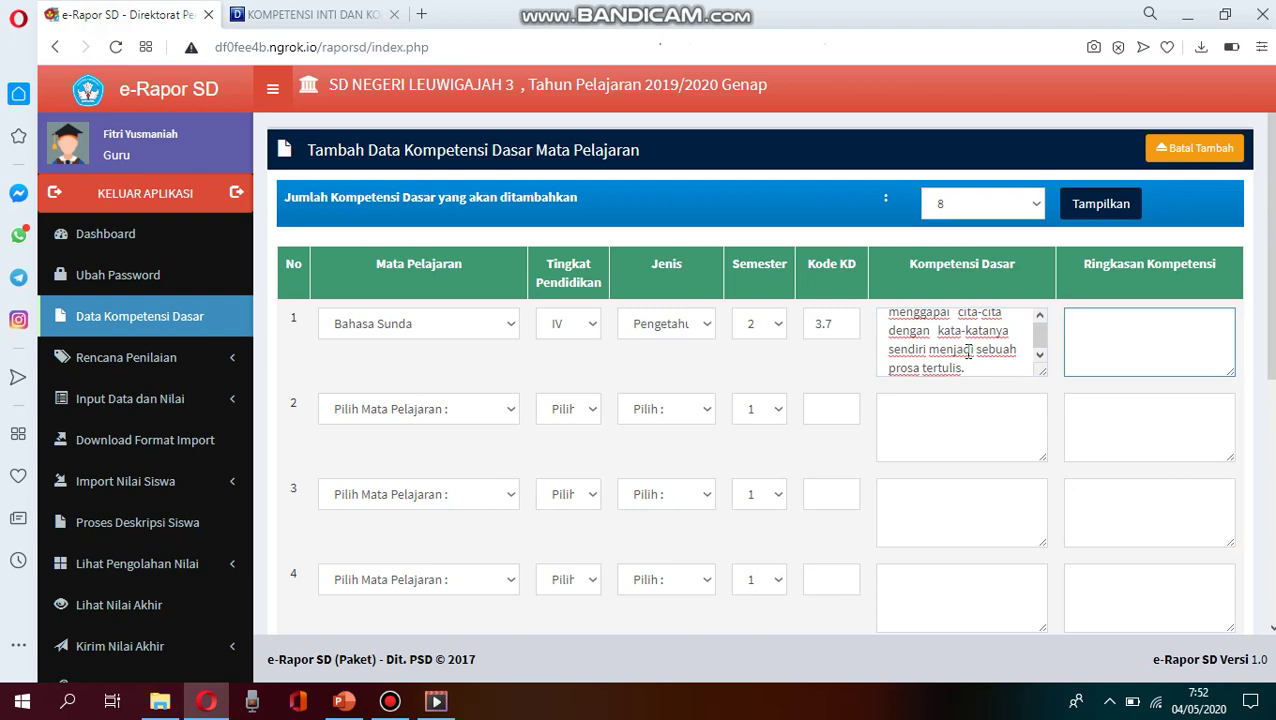
{"action": "key", "text": "ctrl+v"}
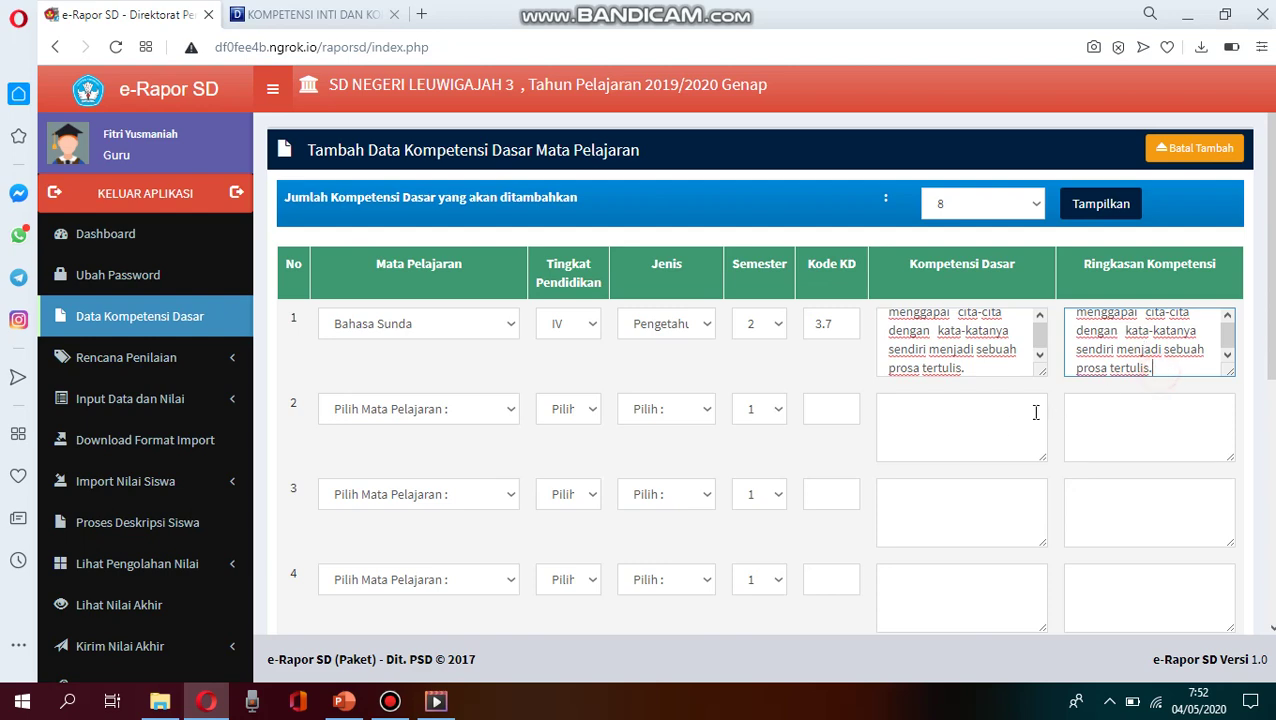
Step: Copy the text of competency 4.3.8, without its Tema note, from the docplayer document for row 2
{"action": "left_click", "coordinate": [994, 439]}
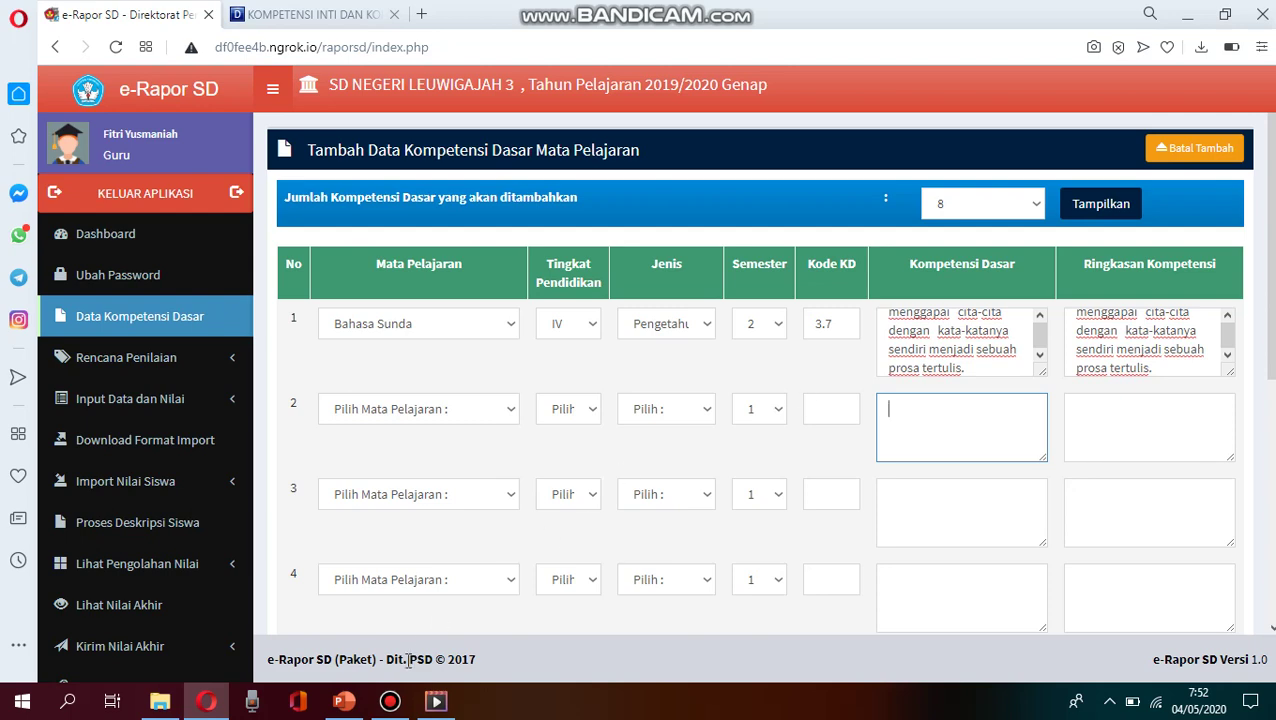
{"action": "left_click", "coordinate": [320, 14]}
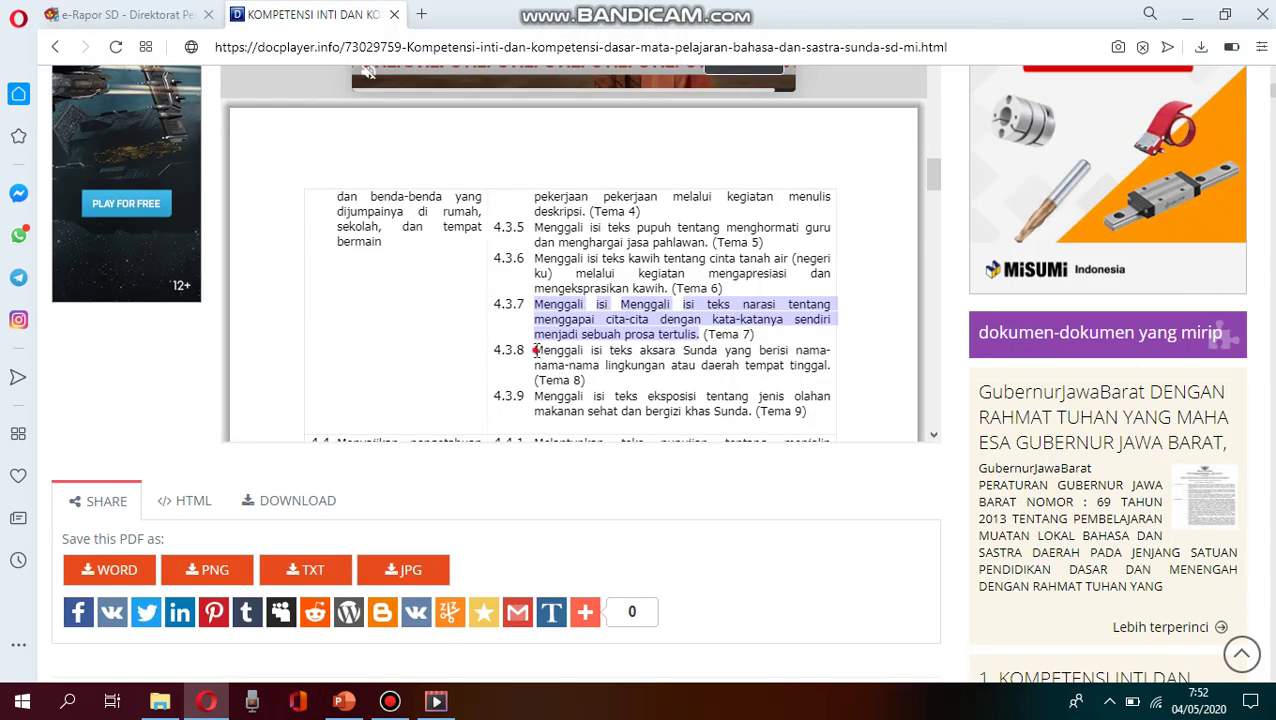
{"action": "left_click_drag", "start_coordinate": [533, 348], "coordinate": [826, 368]}
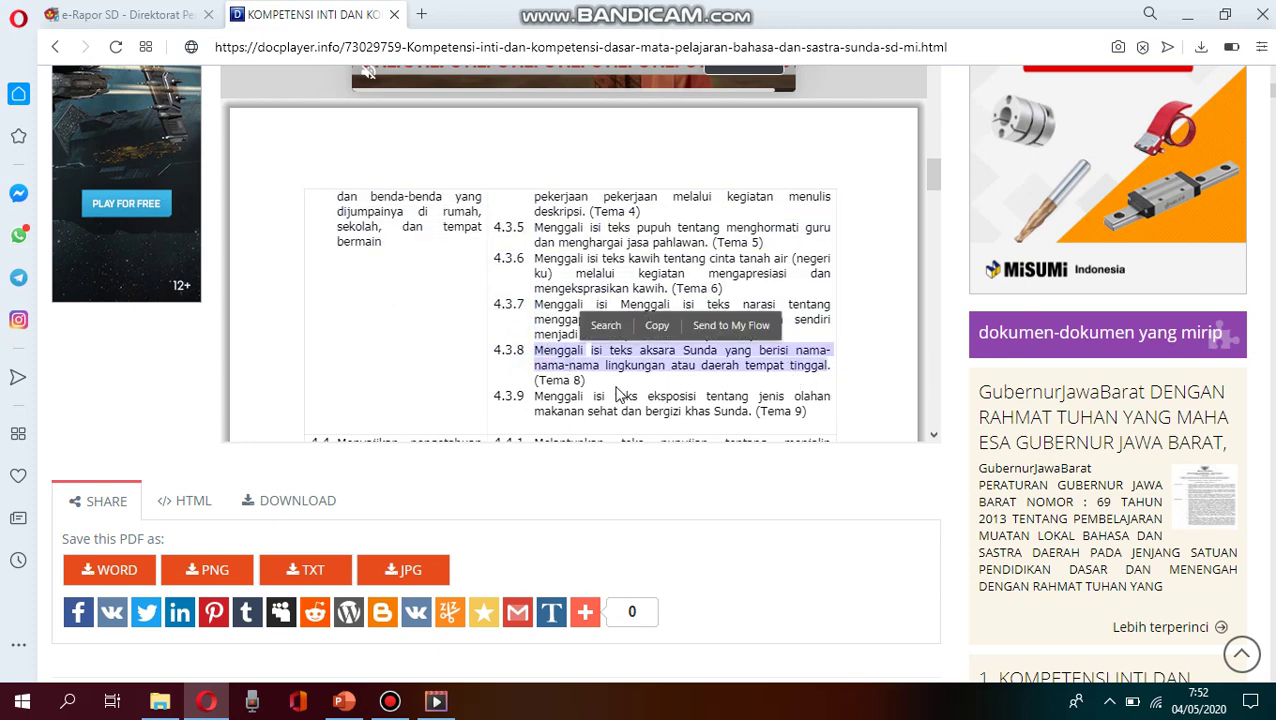
{"action": "left_click", "coordinate": [558, 361]}
{"action": "left_click_drag", "start_coordinate": [533, 350], "coordinate": [830, 370]}
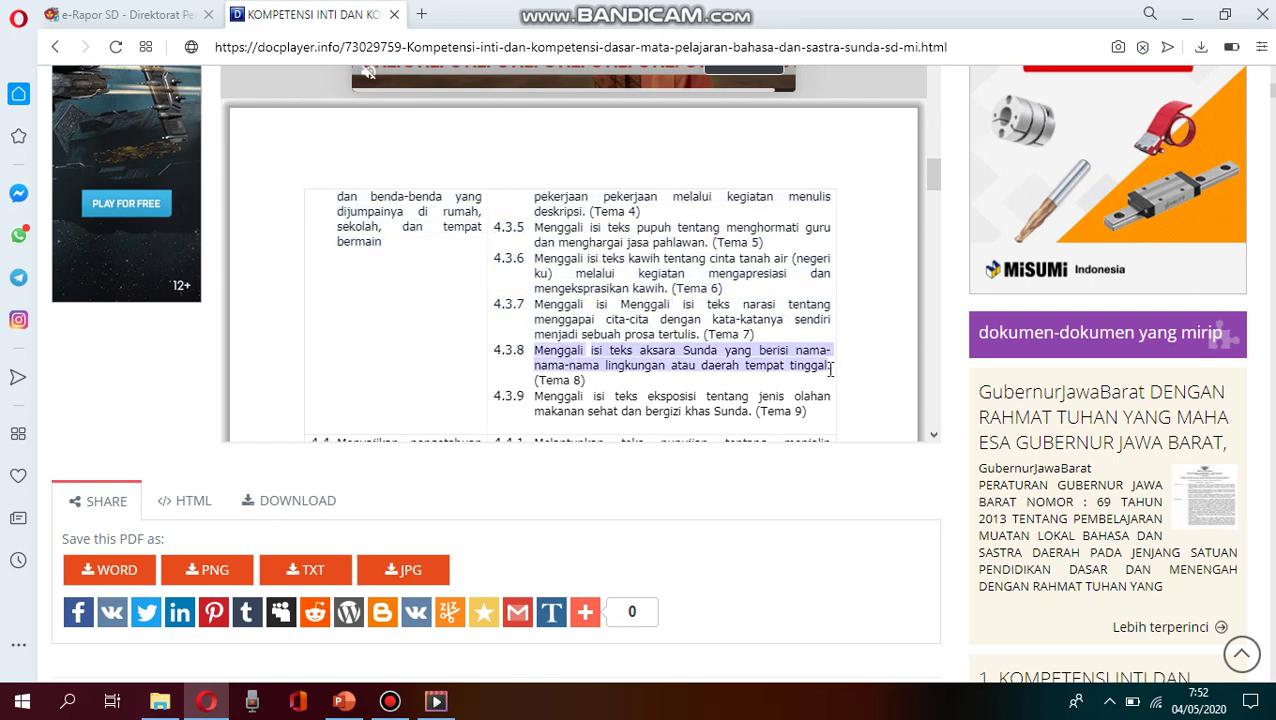
Step: In the e-Rapor form, paste the 4.3.8 text into row 2's Kompetensi Dasar and Ringkasan Kompetensi, and enter Kode KD 3.8
{"action": "key", "text": "ctrl+Tab"}
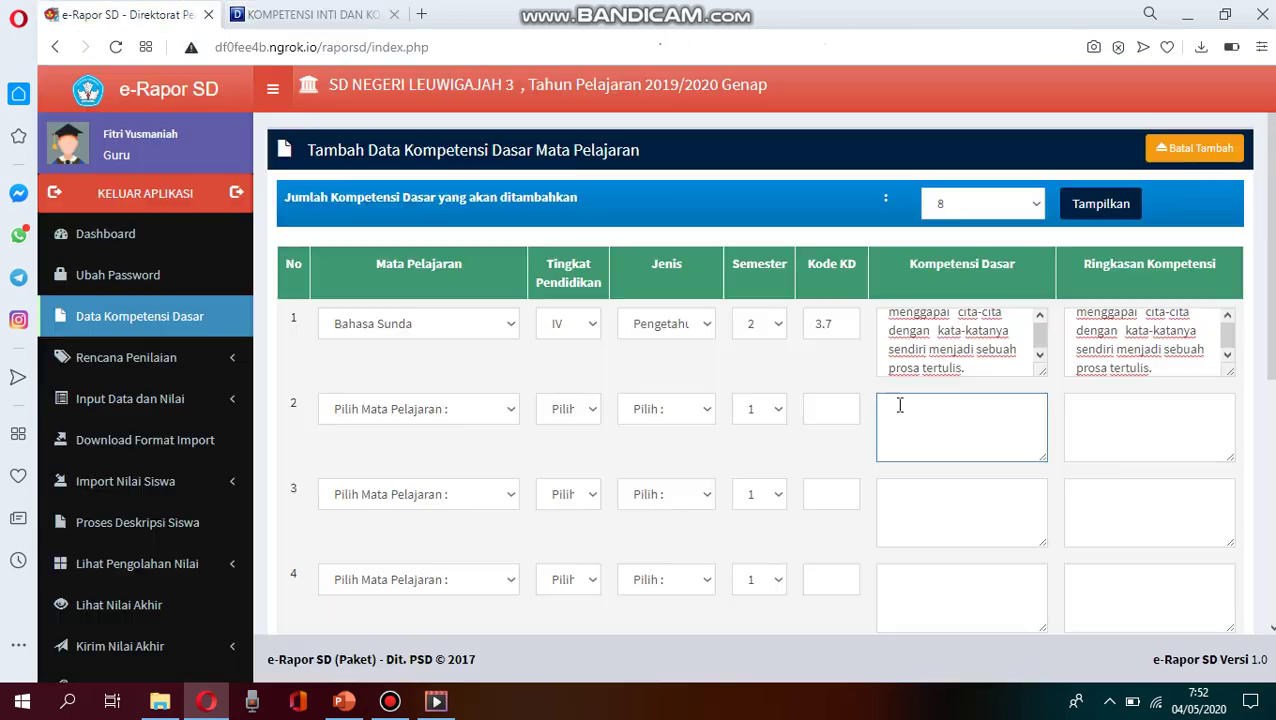
{"action": "type", "text": "Menggali isi teks aksara Sunda yang berisi nama-nama nama lingkungan atau daerah tempat tinggal."}
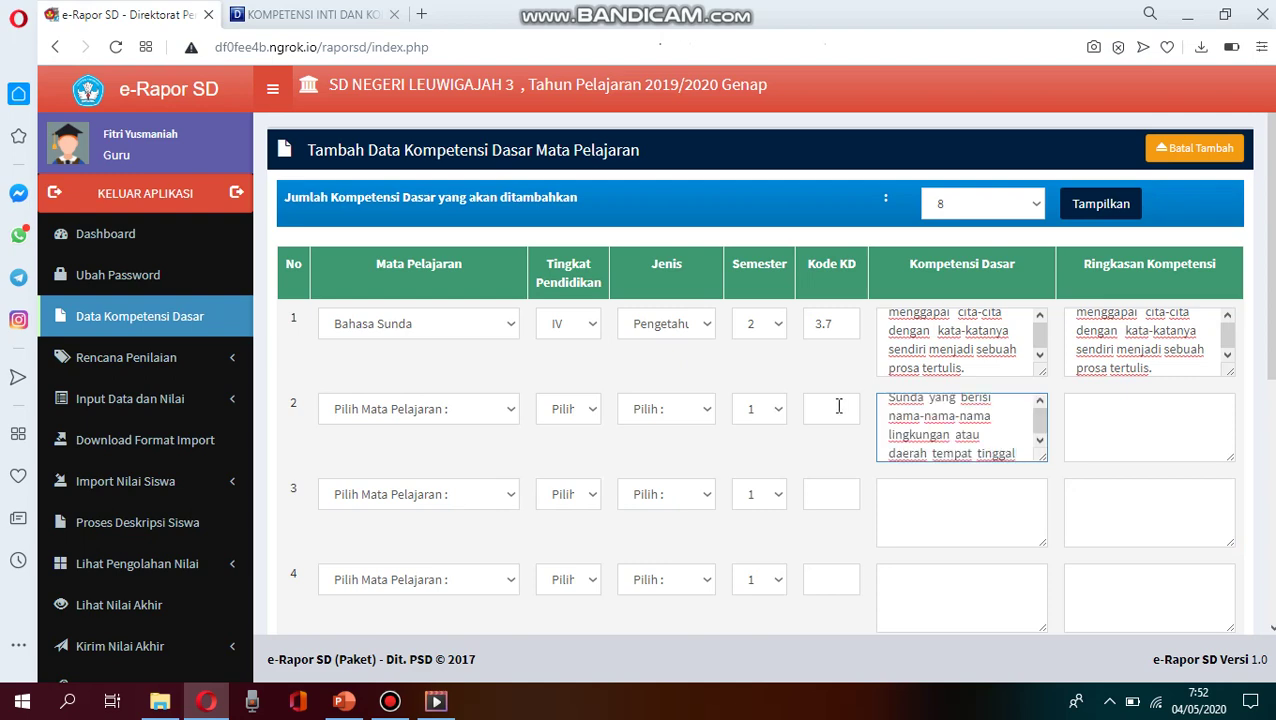
{"action": "left_click", "coordinate": [839, 406]}
{"action": "type", "text": "3.8"}
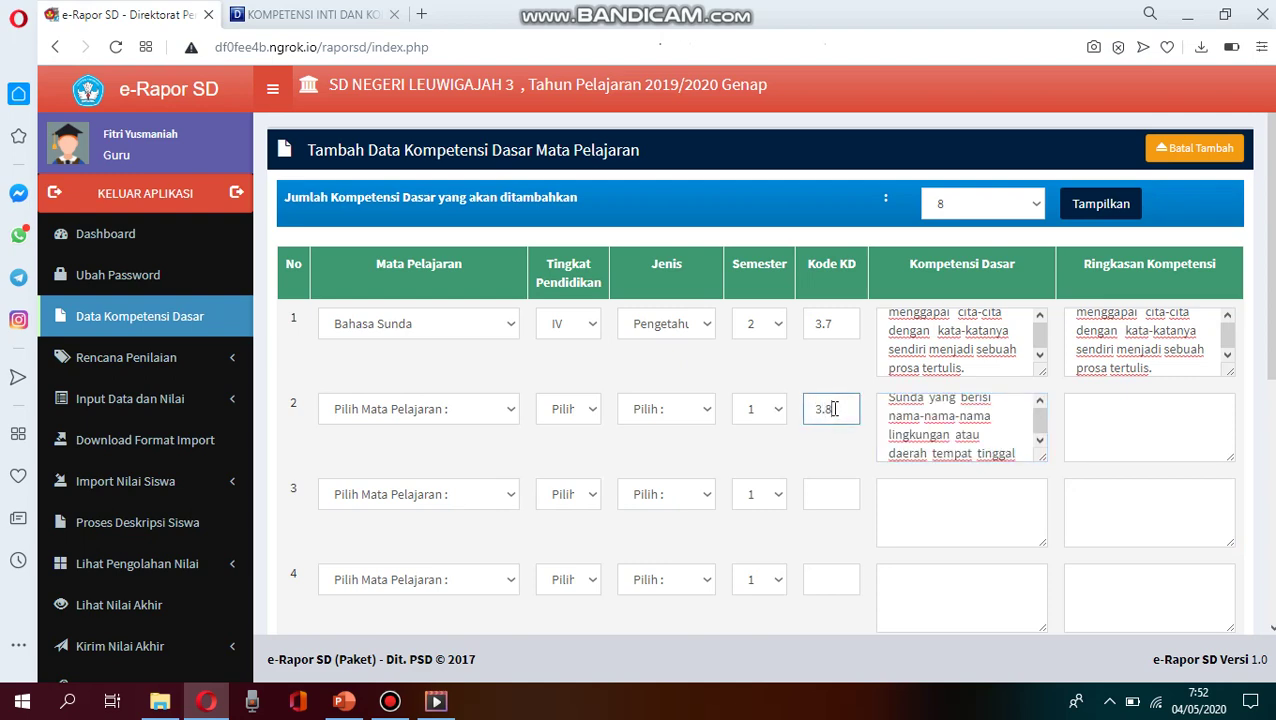
{"action": "left_click", "coordinate": [1108, 407]}
{"action": "key", "text": "ctrl+v"}
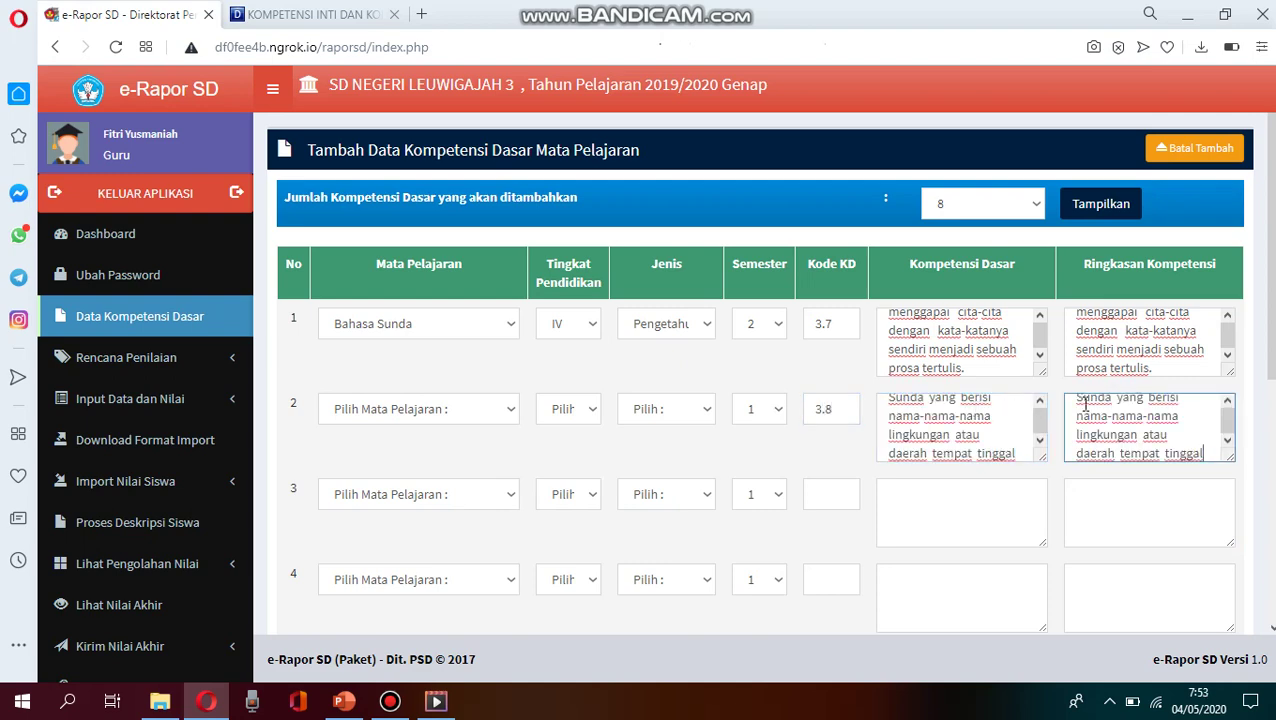
Step: Set Semester to 2 in rows 2 and 3, and enter Kode KD 3.9 in row 3
{"action": "left_click", "coordinate": [937, 518]}
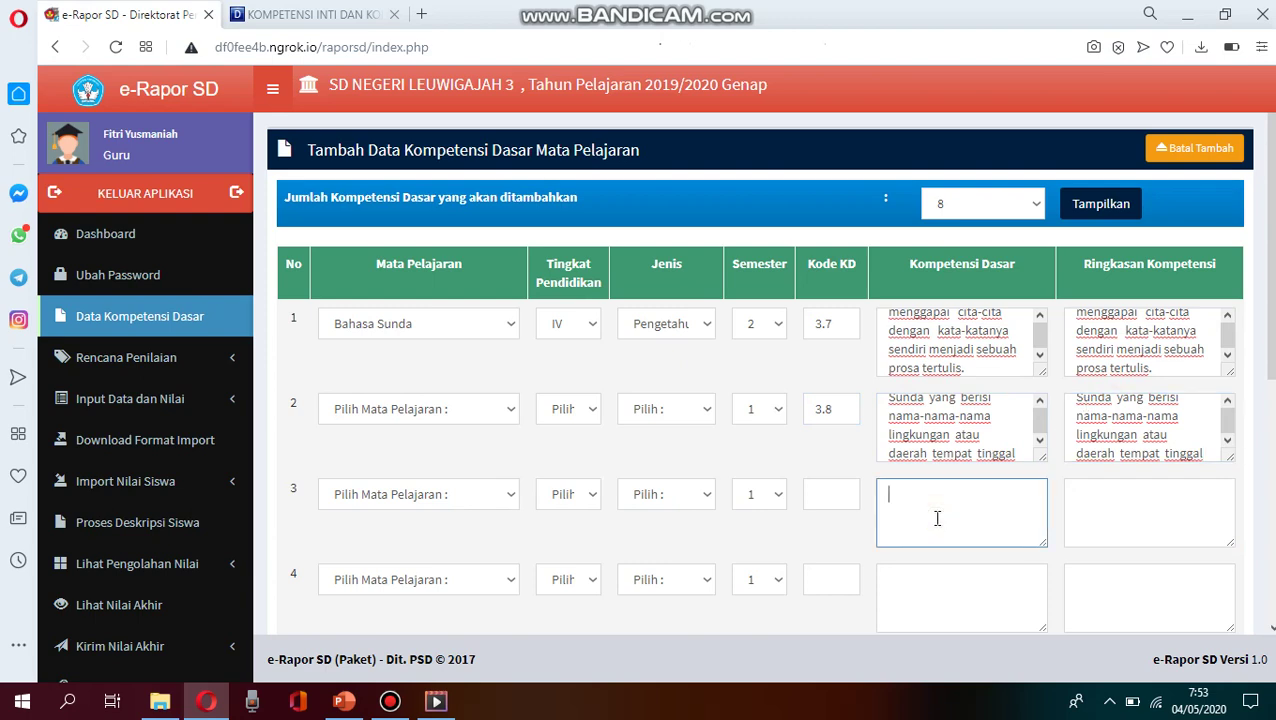
{"action": "left_click", "coordinate": [778, 408]}
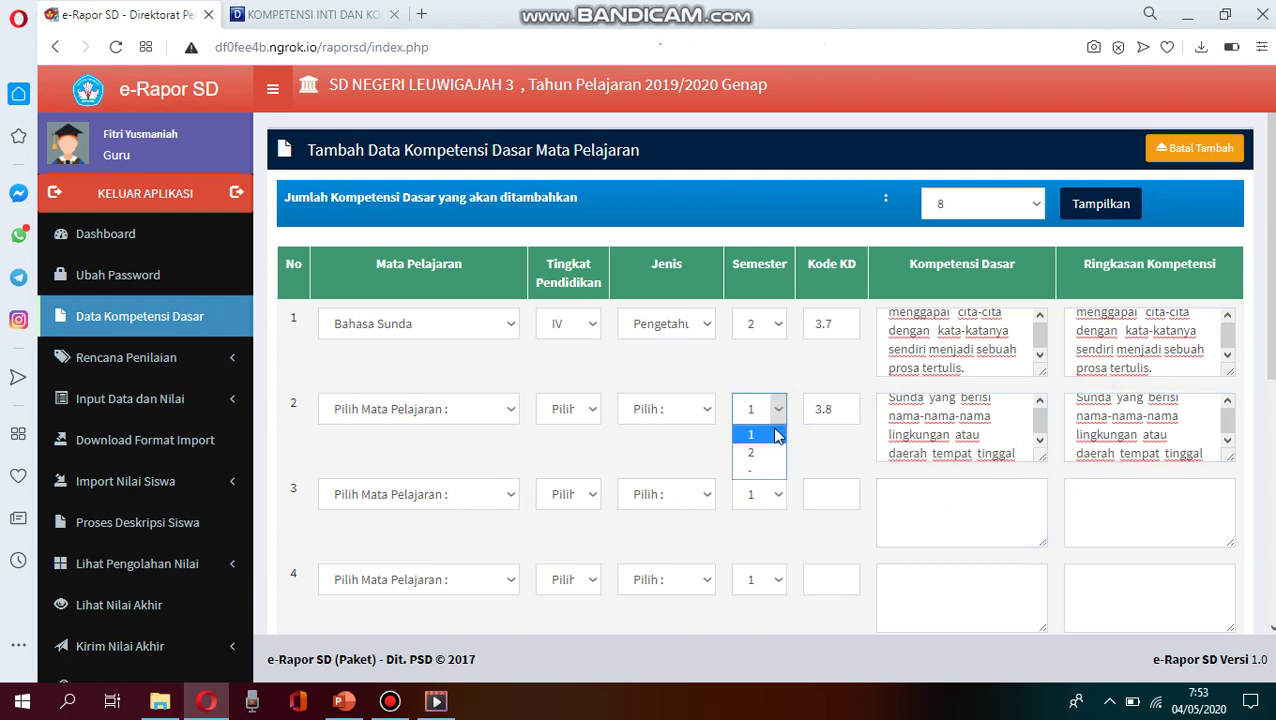
{"action": "left_click", "coordinate": [768, 453]}
{"action": "left_click", "coordinate": [777, 494]}
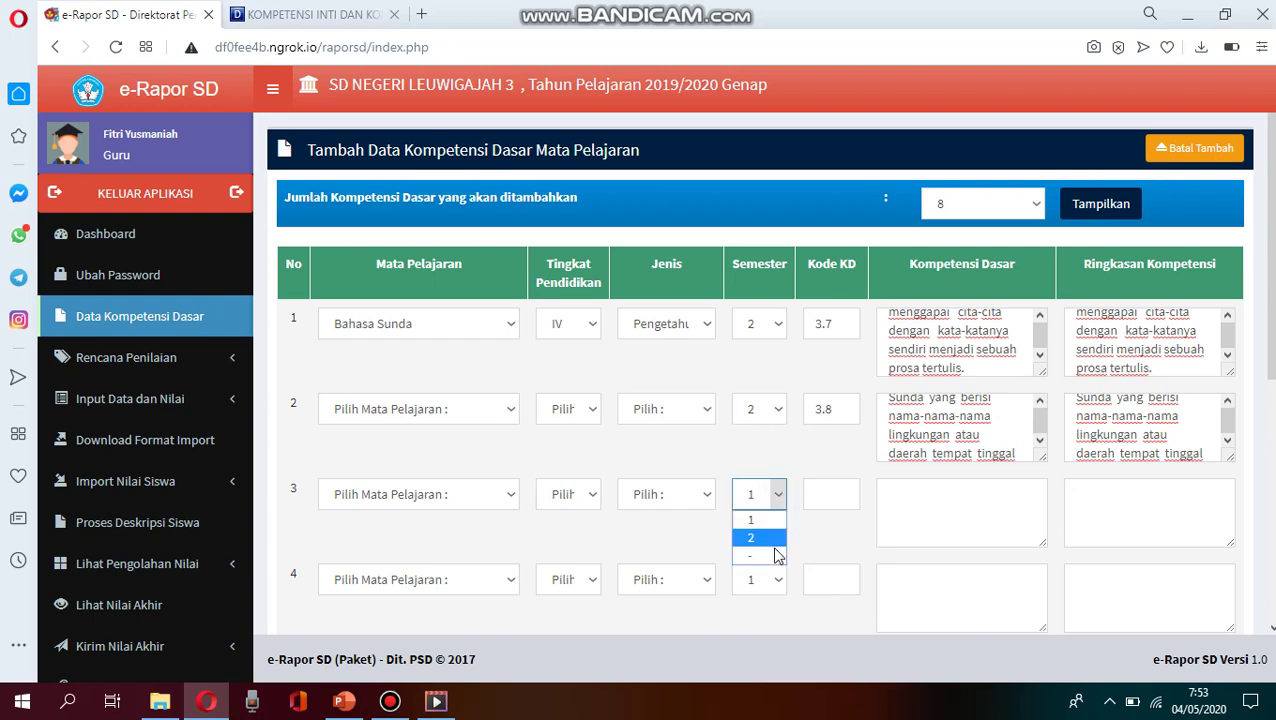
{"action": "left_click", "coordinate": [760, 538]}
{"action": "left_click", "coordinate": [820, 488]}
{"action": "type", "text": "3"}
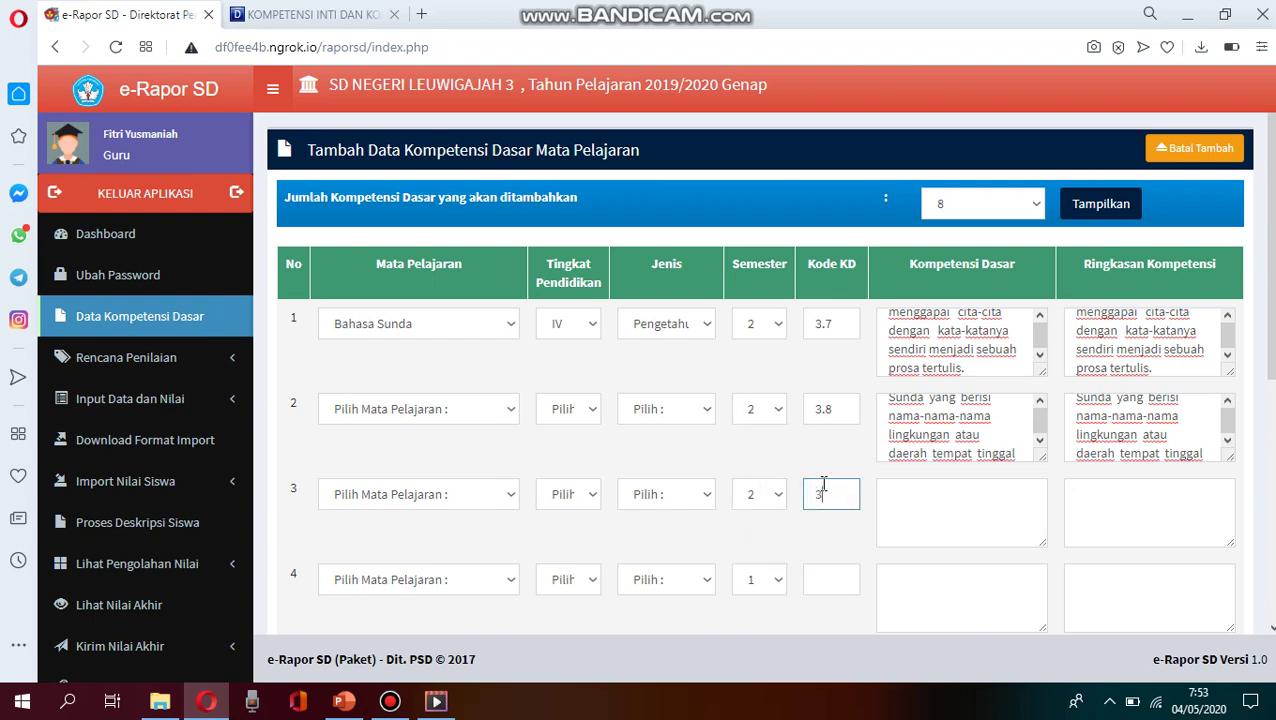
{"action": "type", "text": ".9"}
Step: Copy competency 4.3.9 without its Tema note from the docplayer document into row 3's Kompetensi Dasar and Ringkasan Kompetensi in the e-Rapor form
{"action": "left_click", "coordinate": [938, 518]}
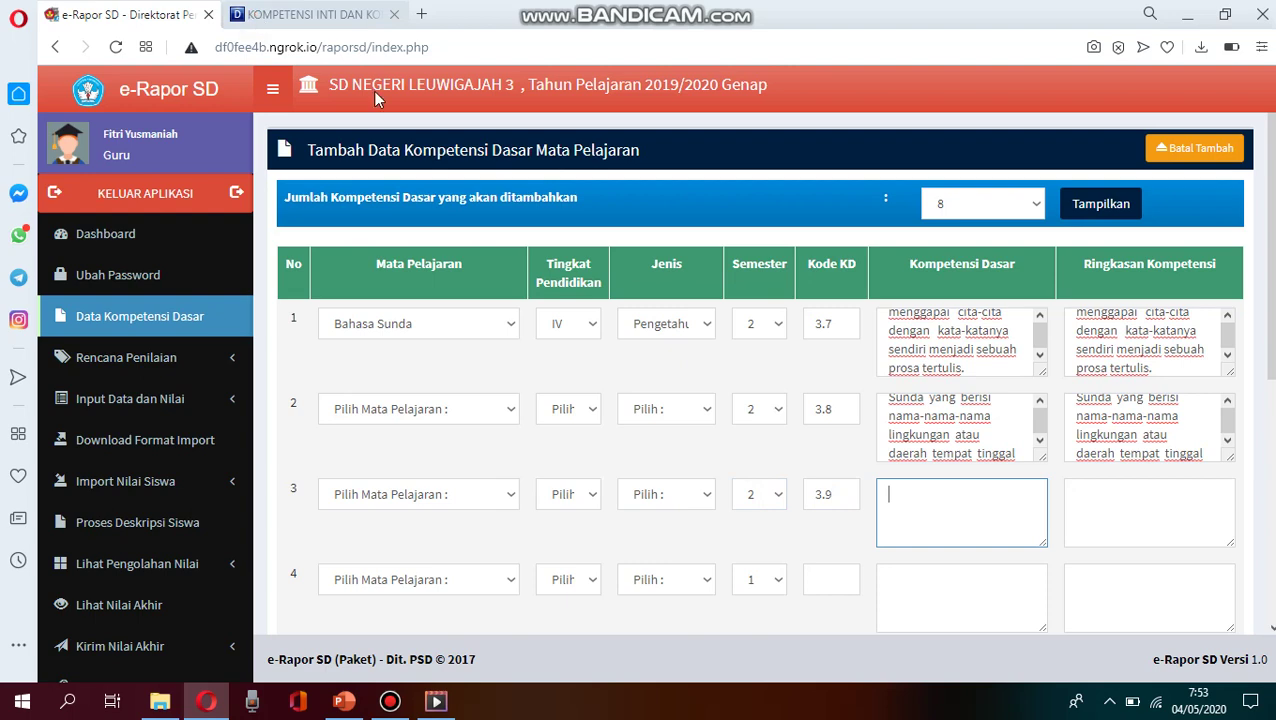
{"action": "left_click", "coordinate": [257, 20]}
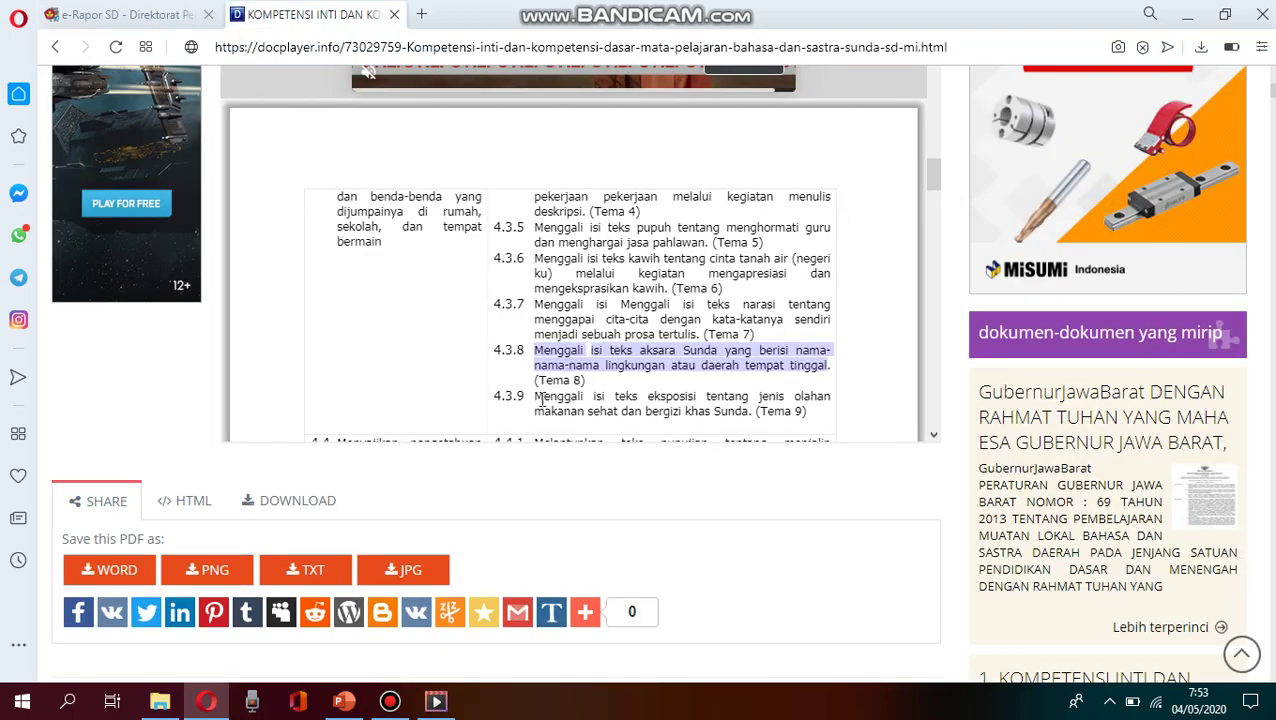
{"action": "left_click_drag", "start_coordinate": [534, 398], "coordinate": [758, 408]}
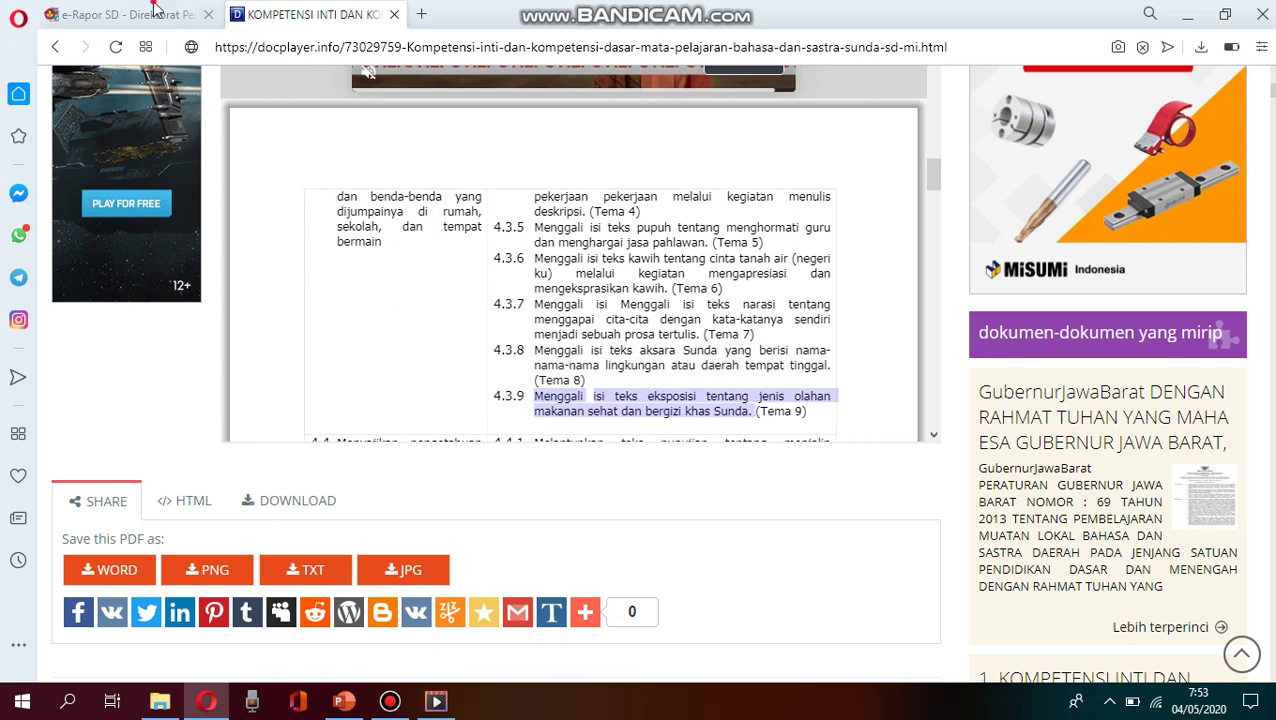
{"action": "left_click", "coordinate": [181, 18]}
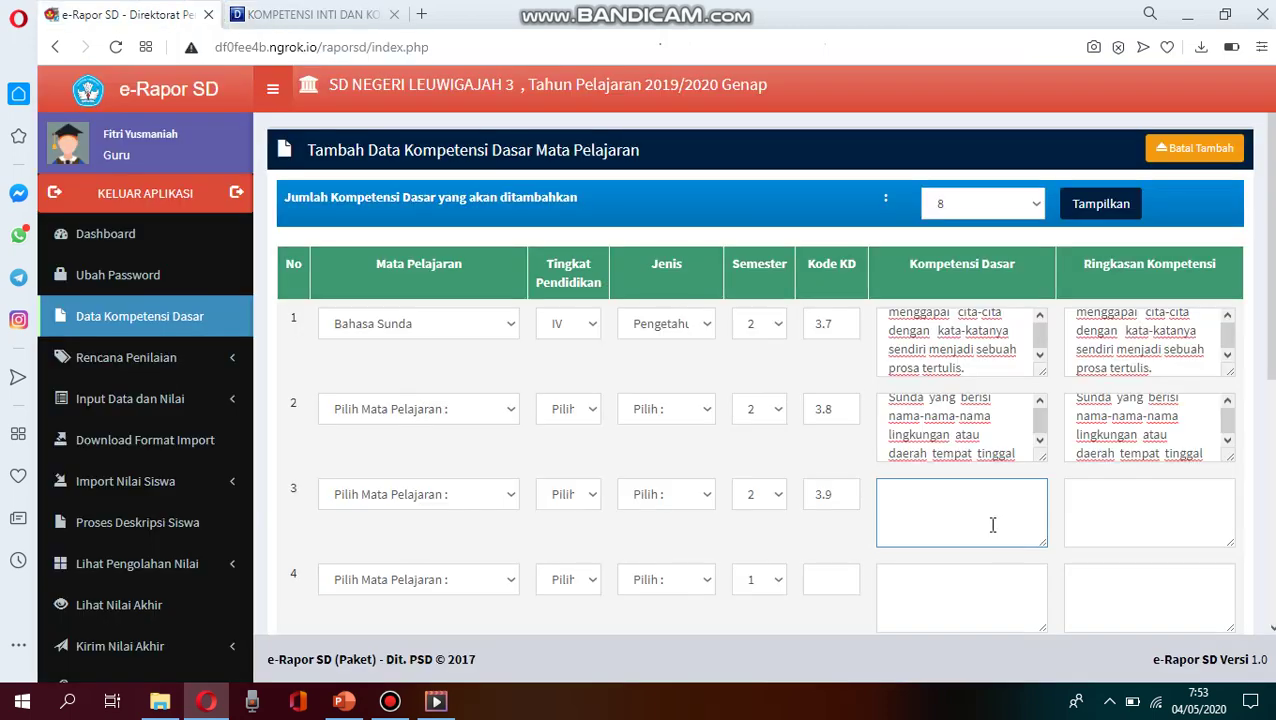
{"action": "key", "text": "ctrl+v"}
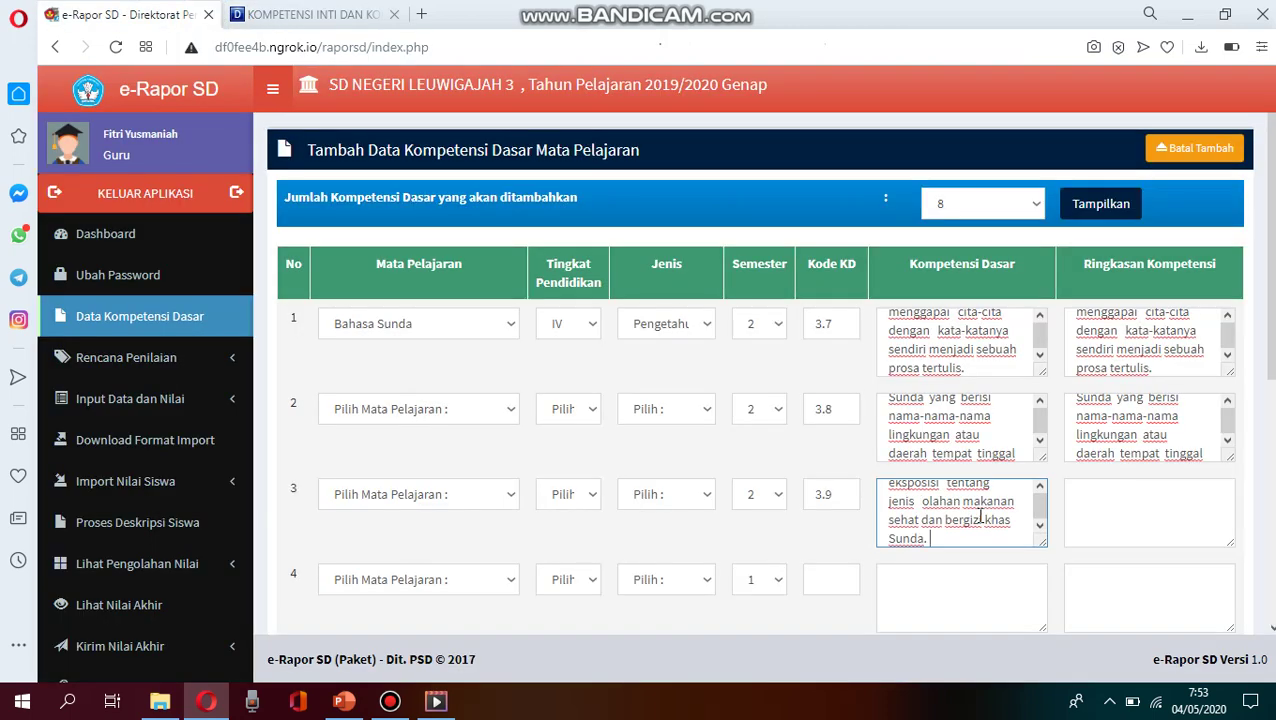
{"action": "left_click", "coordinate": [1117, 515]}
{"action": "key", "text": "ctrl+v"}
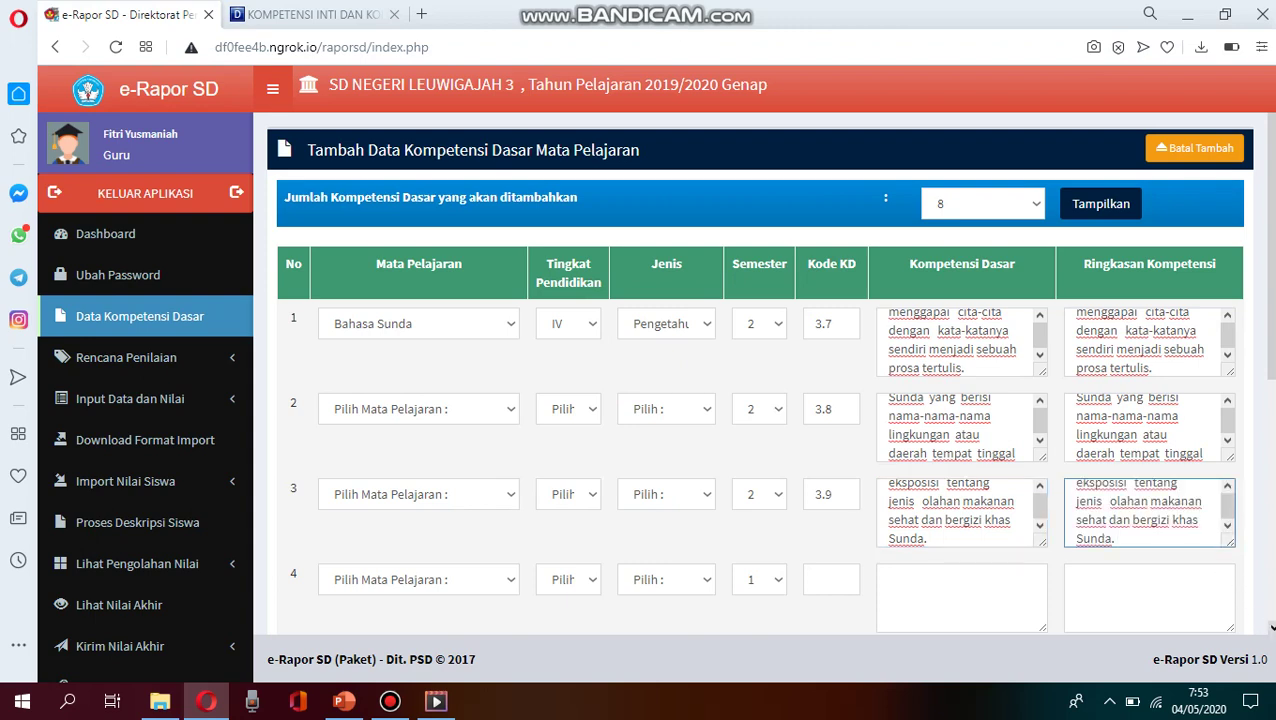
Step: Set row 4's Semester to 2 and enter Kode KD 4.6, 4.7, 4.8 and 4.9 in rows 4 to 7
{"action": "scroll", "coordinate": [892, 384], "scroll_direction": "down", "scroll_amount": 2}
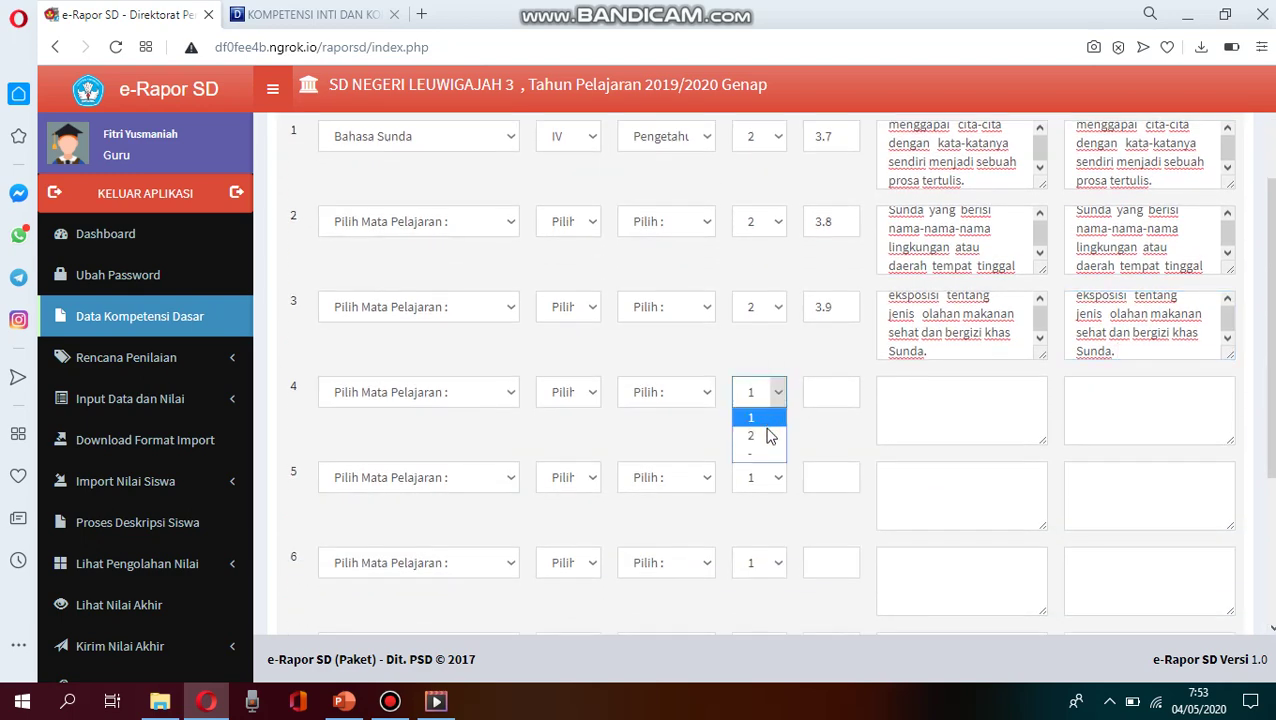
{"action": "left_click", "coordinate": [752, 436]}
{"action": "left_click", "coordinate": [827, 390]}
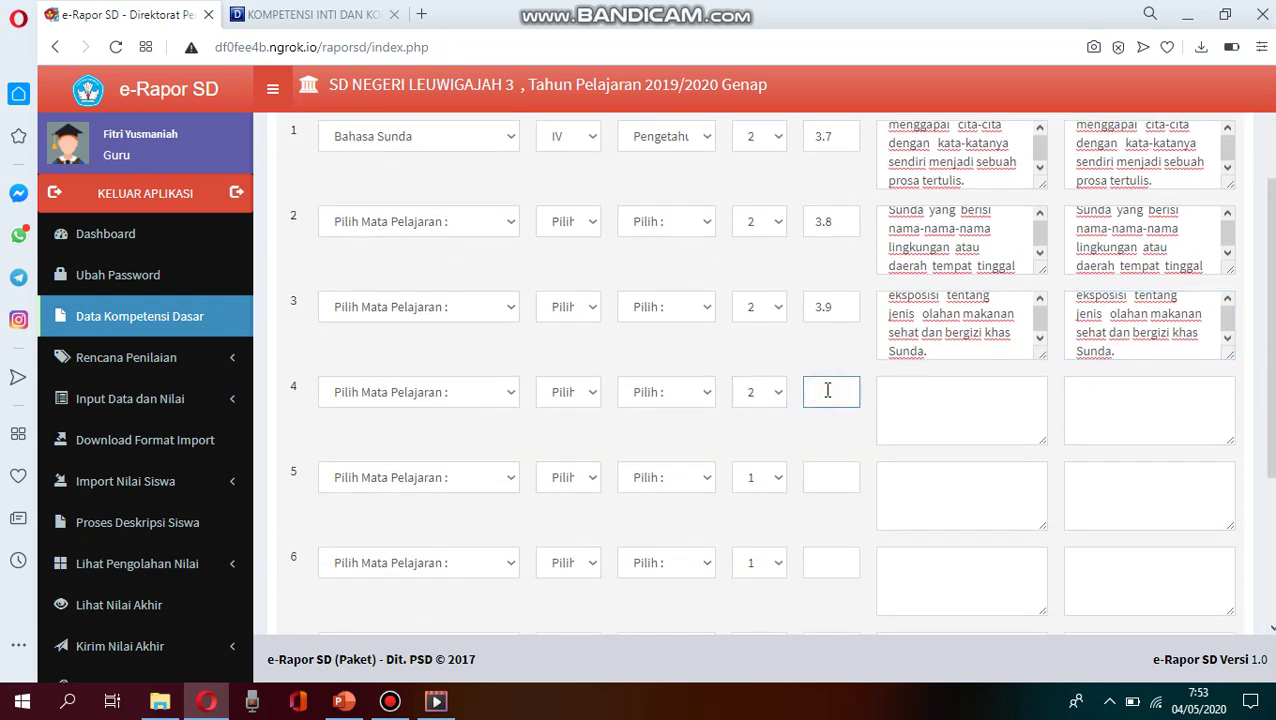
{"action": "left_click", "coordinate": [840, 476]}
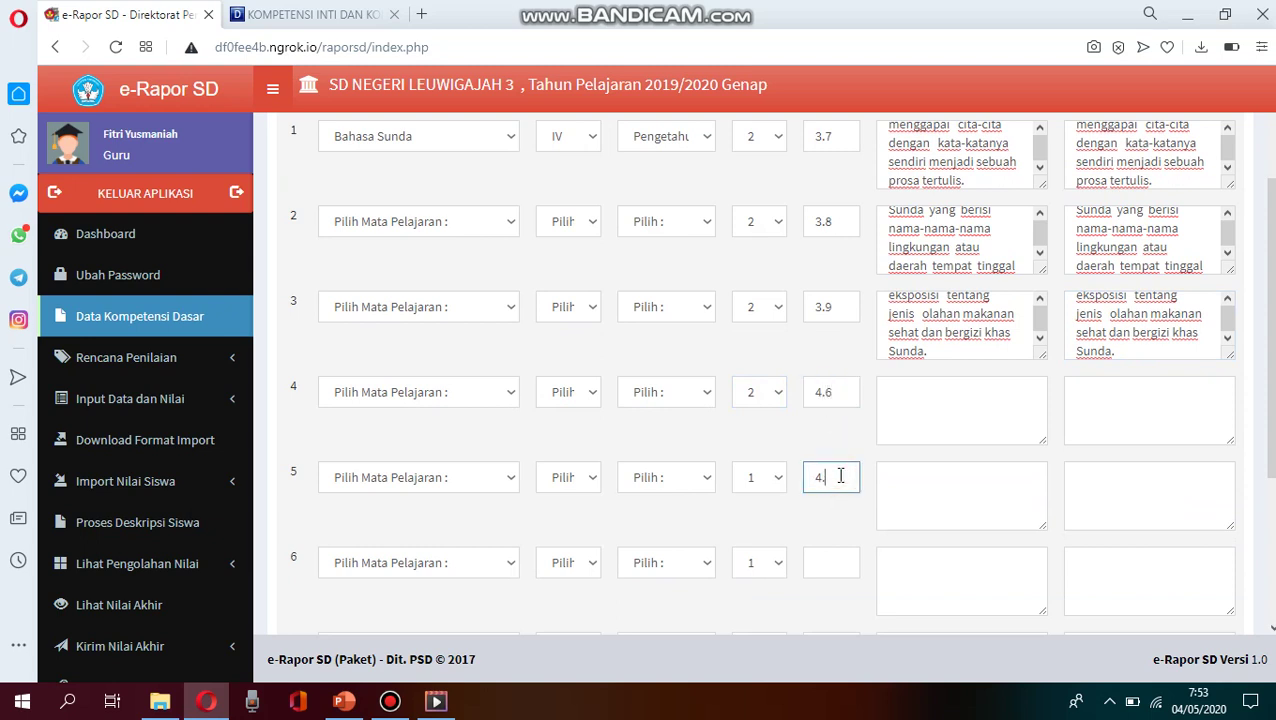
{"action": "left_click", "coordinate": [835, 562]}
{"action": "type", "text": "4.8"}
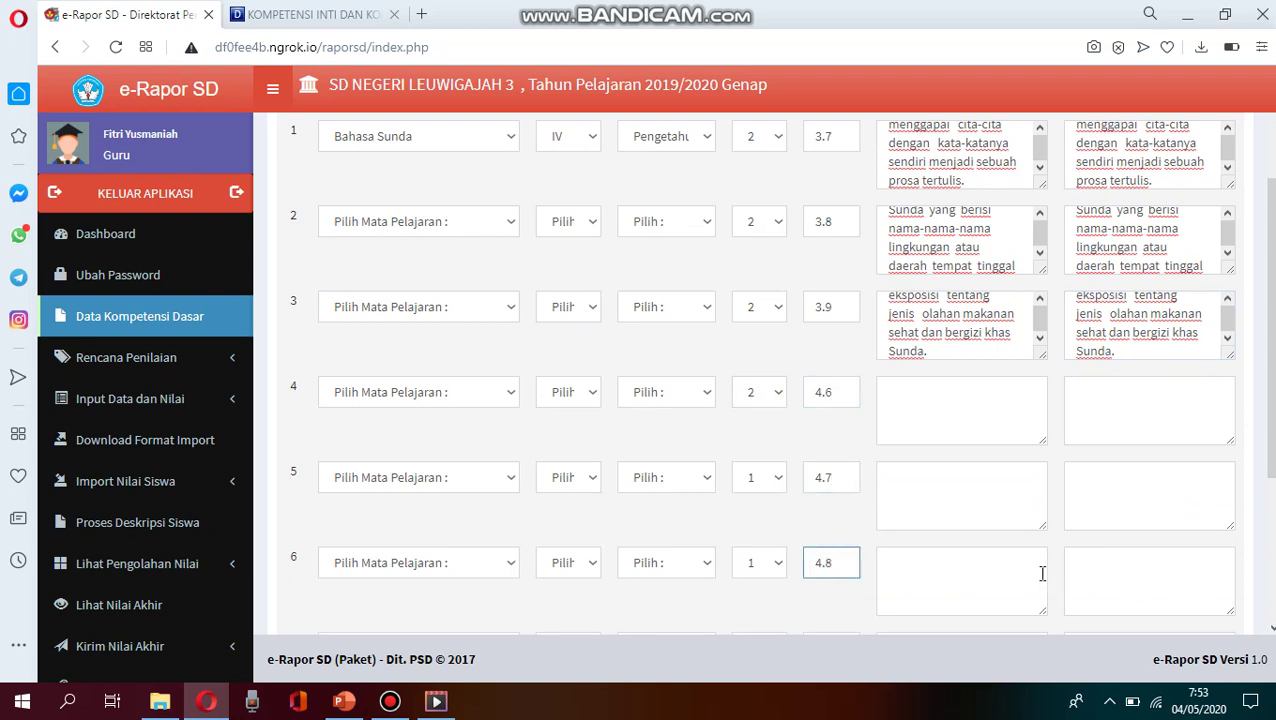
{"action": "scroll", "coordinate": [1262, 628], "scroll_direction": "down", "scroll_amount": 1}
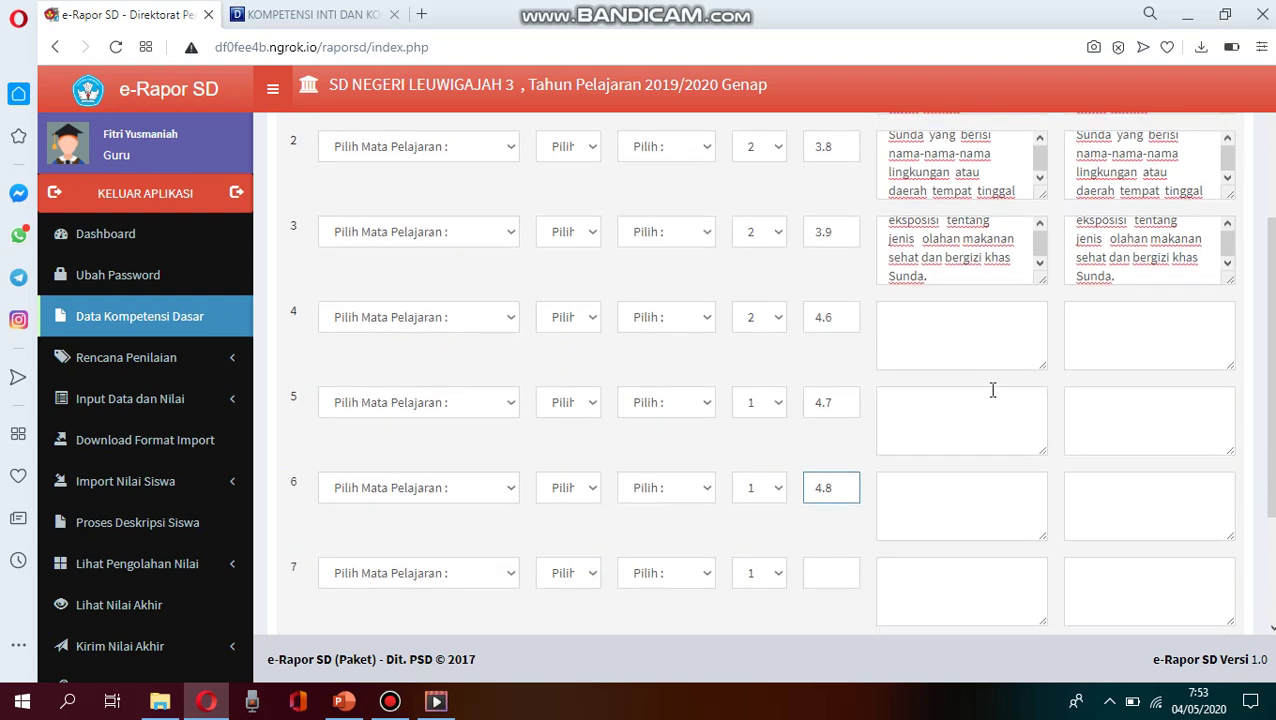
{"action": "left_click", "coordinate": [841, 563]}
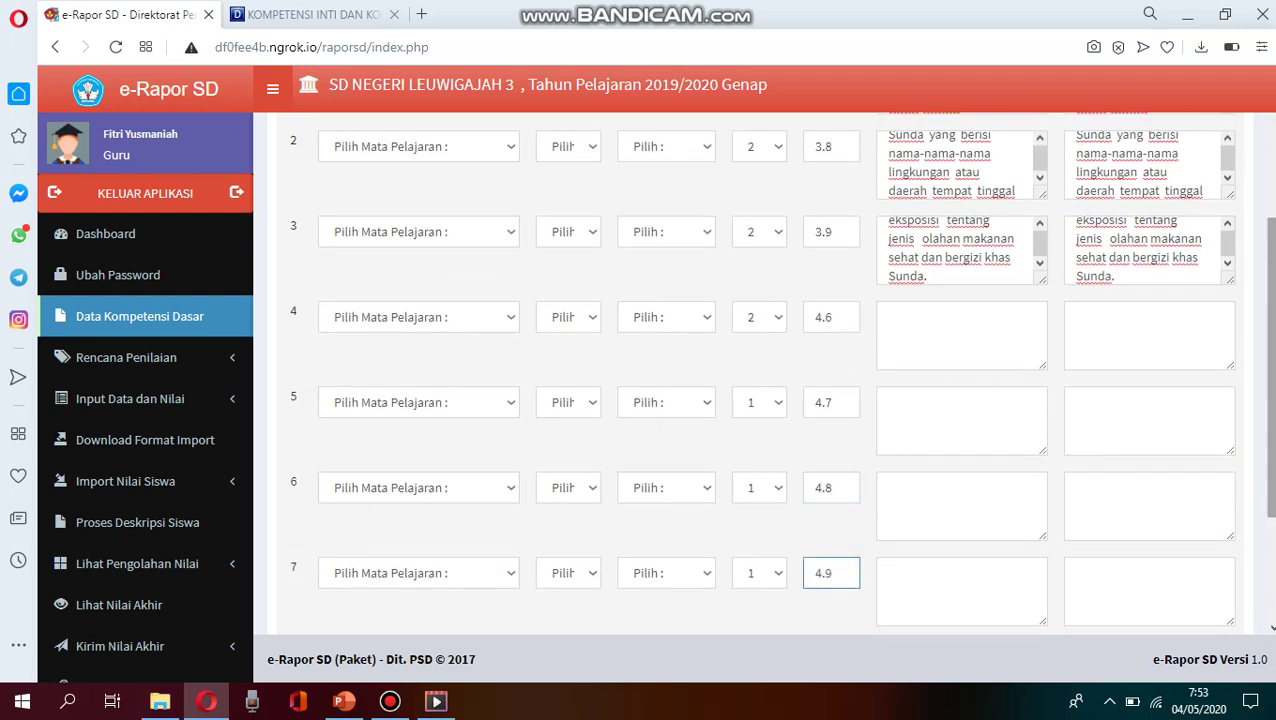
Step: Set Jenis to Pengetahuan for the 3.8 and 3.9 entries in rows 2 and 3
{"action": "scroll", "coordinate": [1266, 400], "scroll_direction": "up", "scroll_amount": 1}
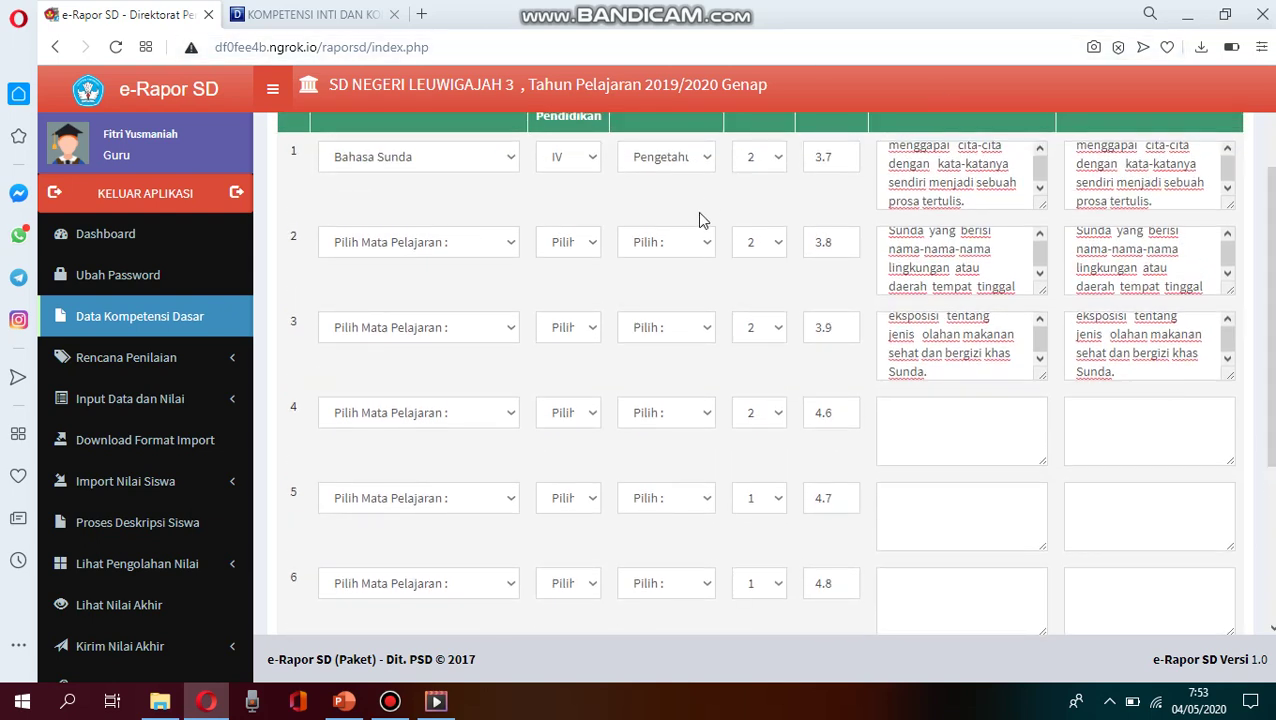
{"action": "left_click", "coordinate": [706, 251]}
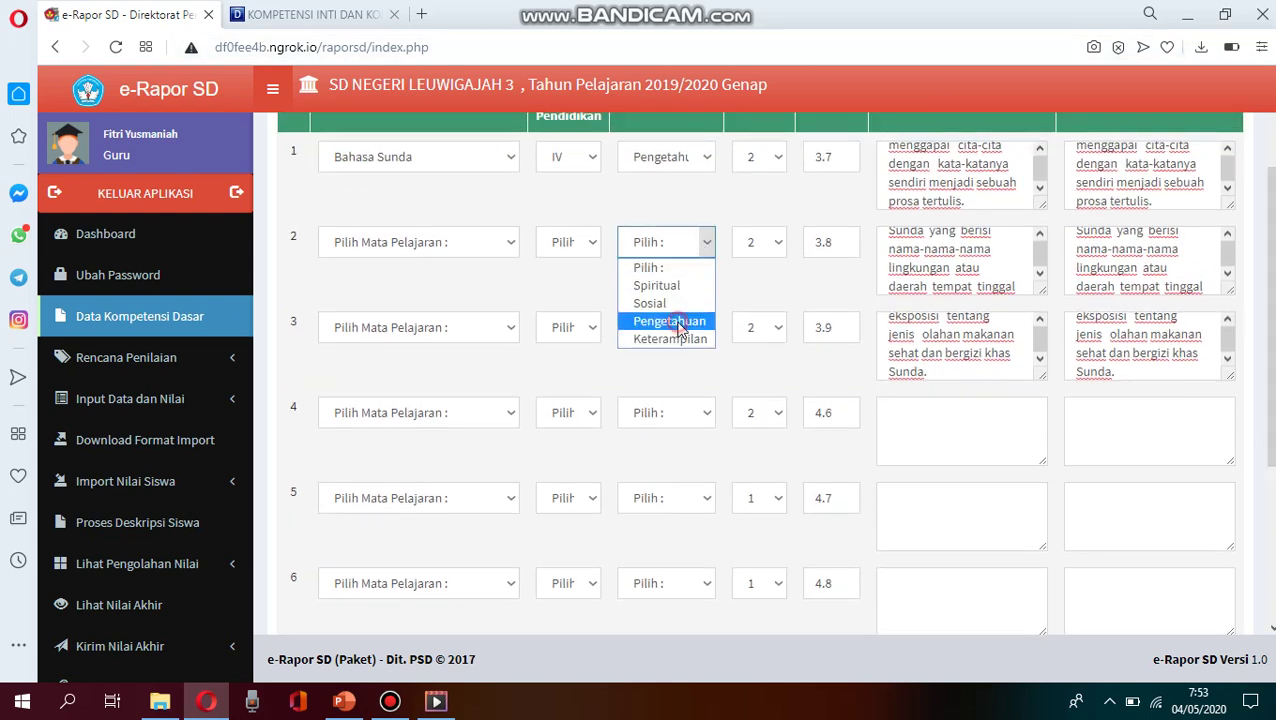
{"action": "left_click", "coordinate": [686, 321]}
{"action": "left_click", "coordinate": [709, 336]}
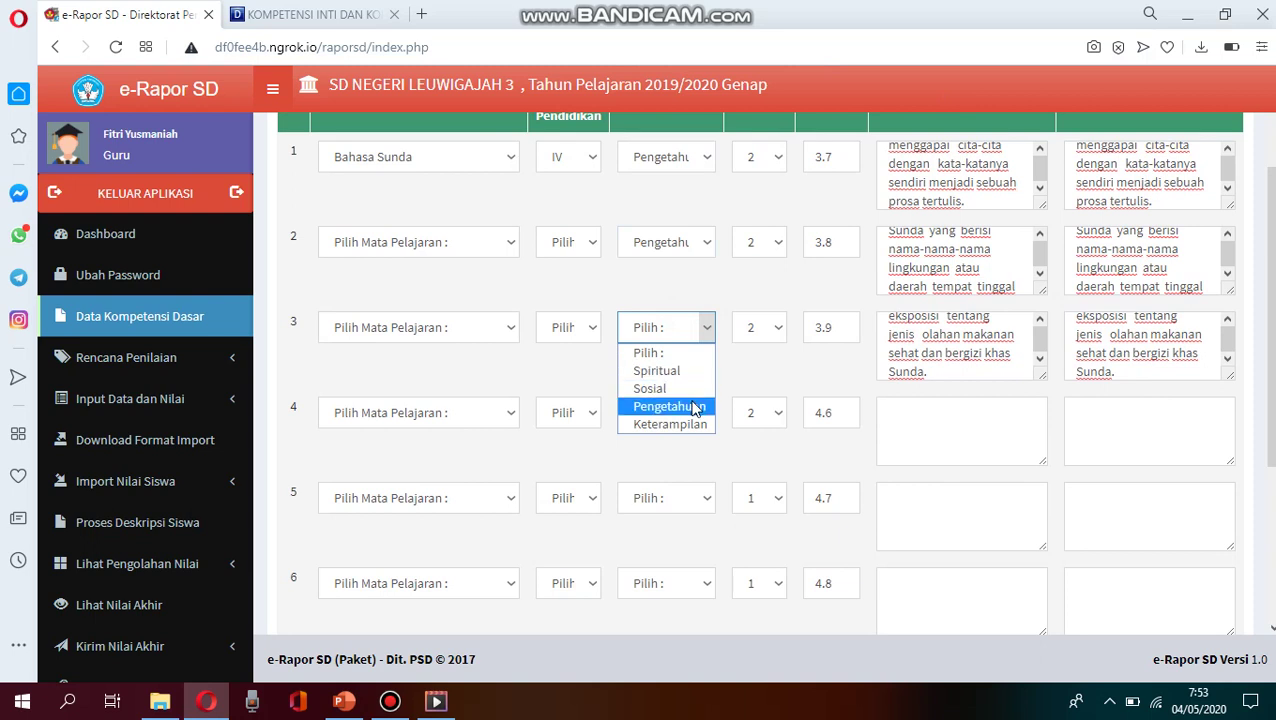
{"action": "left_click", "coordinate": [695, 407]}
Step: Set Jenis to Keterampilan in rows 4 and 5, and set row 5's Semester to 2
{"action": "left_click", "coordinate": [708, 414]}
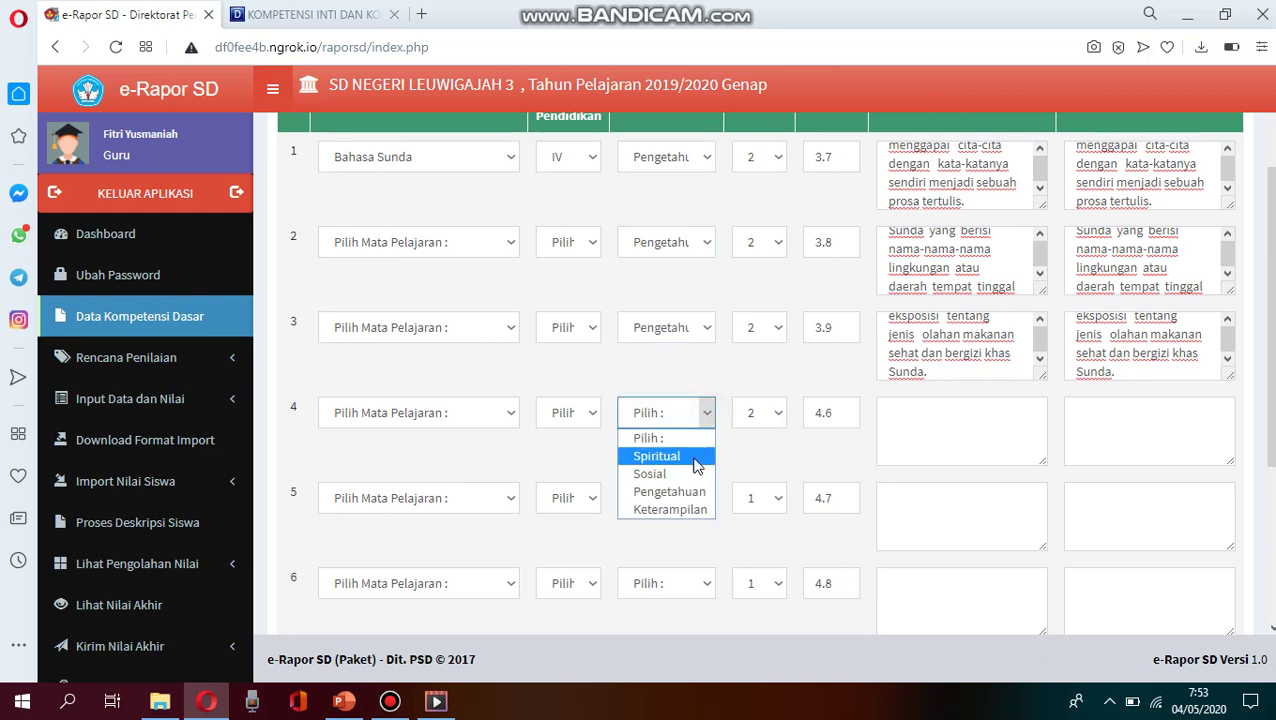
{"action": "left_click", "coordinate": [692, 511]}
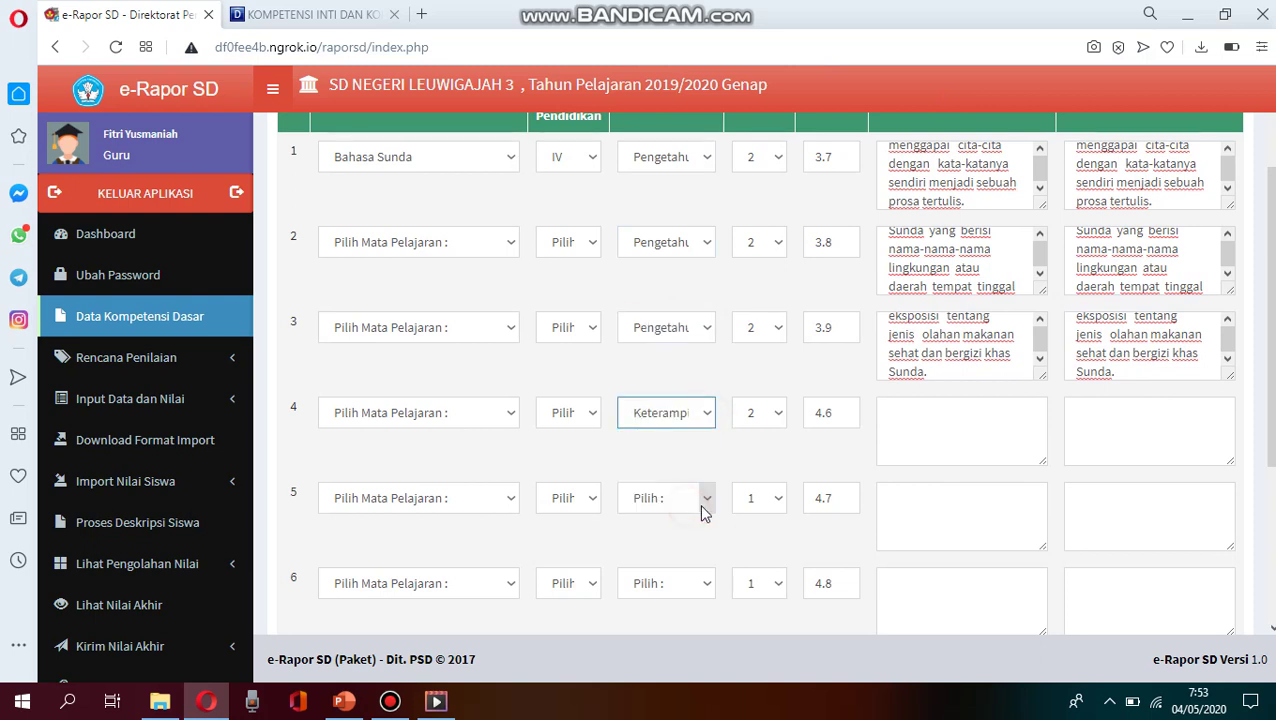
{"action": "left_click", "coordinate": [776, 500]}
{"action": "left_click", "coordinate": [752, 541]}
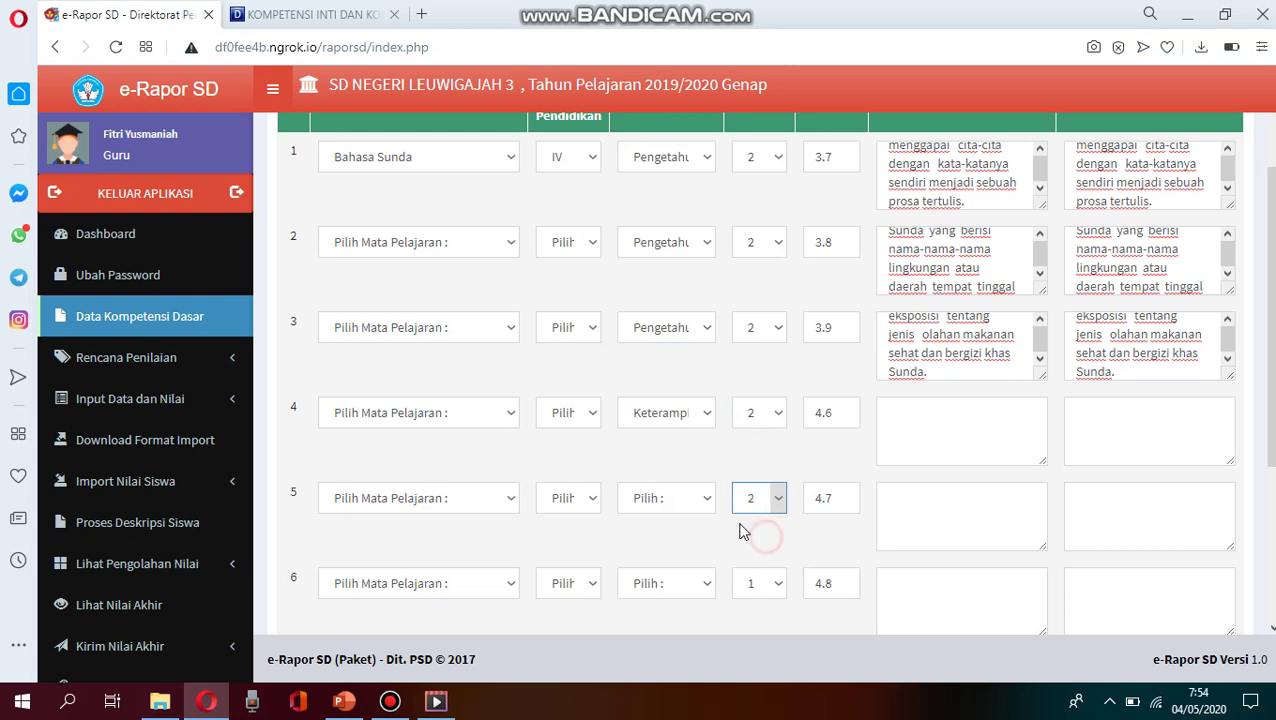
{"action": "left_click", "coordinate": [708, 499]}
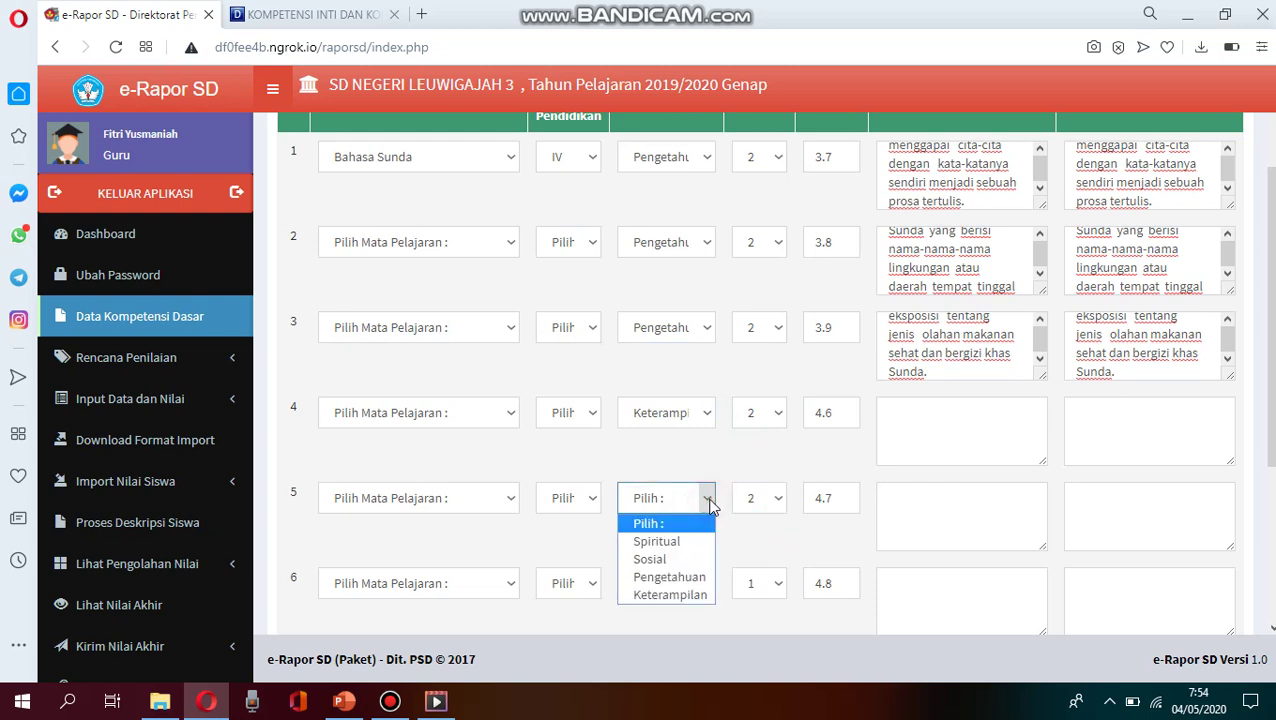
{"action": "left_click", "coordinate": [700, 594]}
Step: Set Jenis to Keterampilan for the 4.8 and 4.9 entries in rows 6 and 7
{"action": "left_click", "coordinate": [706, 592]}
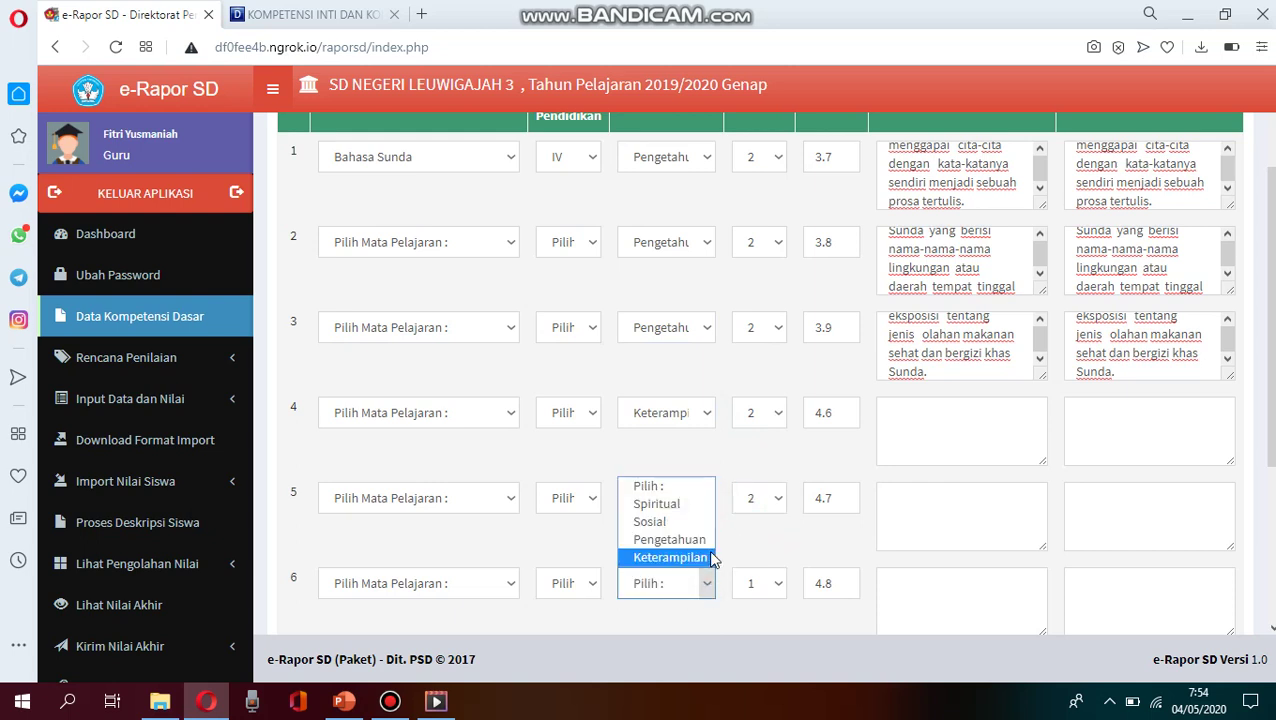
{"action": "left_click", "coordinate": [712, 557]}
{"action": "scroll", "coordinate": [1270, 470], "scroll_direction": "down", "scroll_amount": 1}
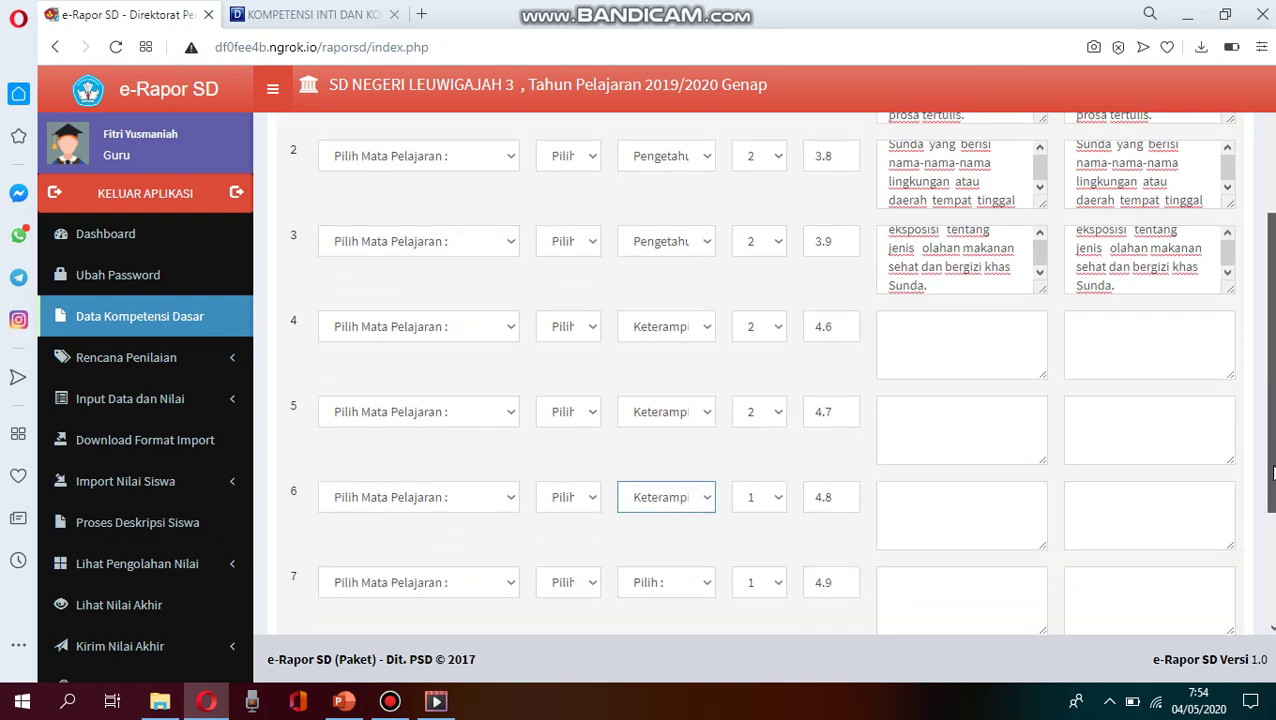
{"action": "left_click", "coordinate": [707, 583]}
{"action": "left_click", "coordinate": [700, 557]}
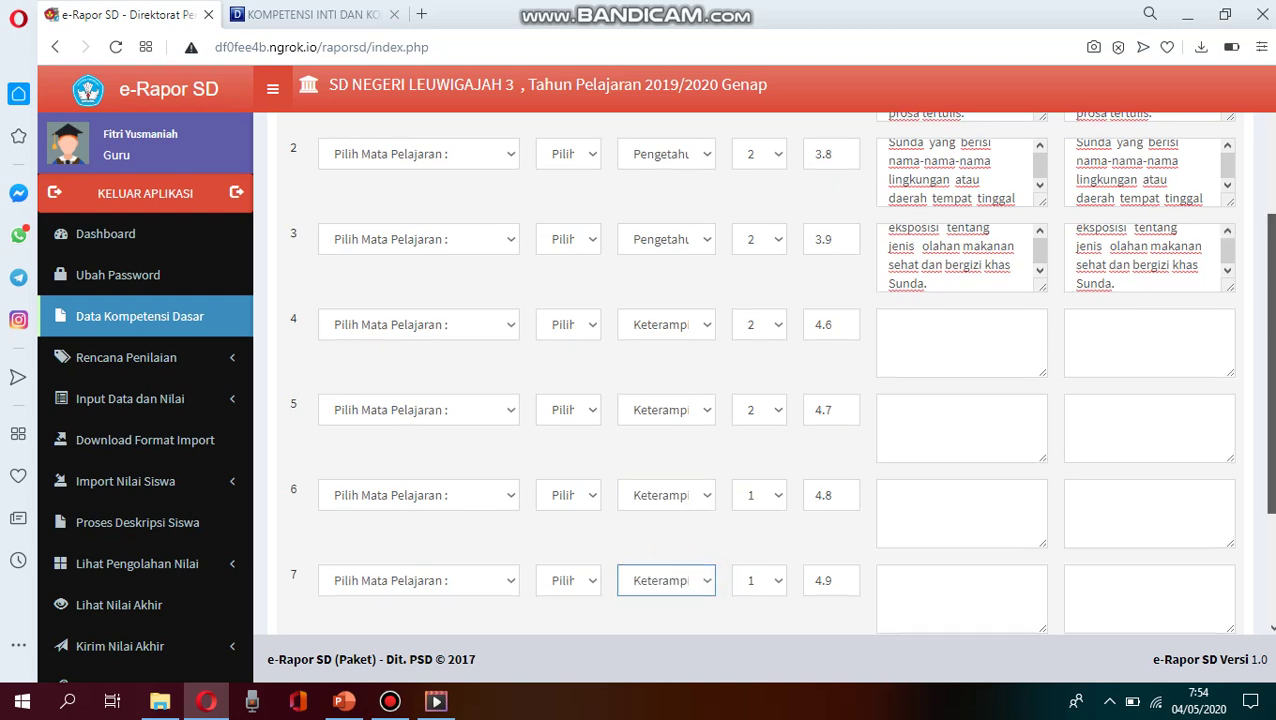
Step: Save the Kompetensi Dasar entries and dismiss the message that follows
{"action": "left_click_drag", "start_coordinate": [1266, 413], "coordinate": [1266, 521]}
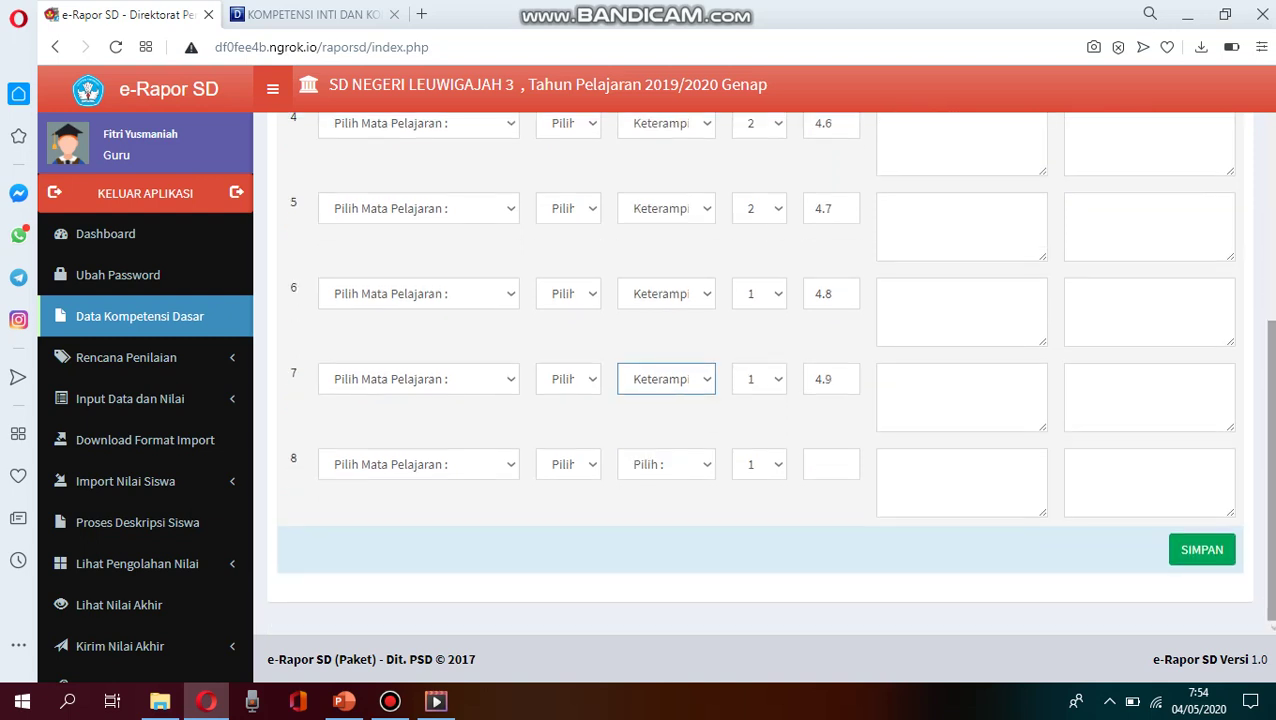
{"action": "left_click", "coordinate": [1202, 550]}
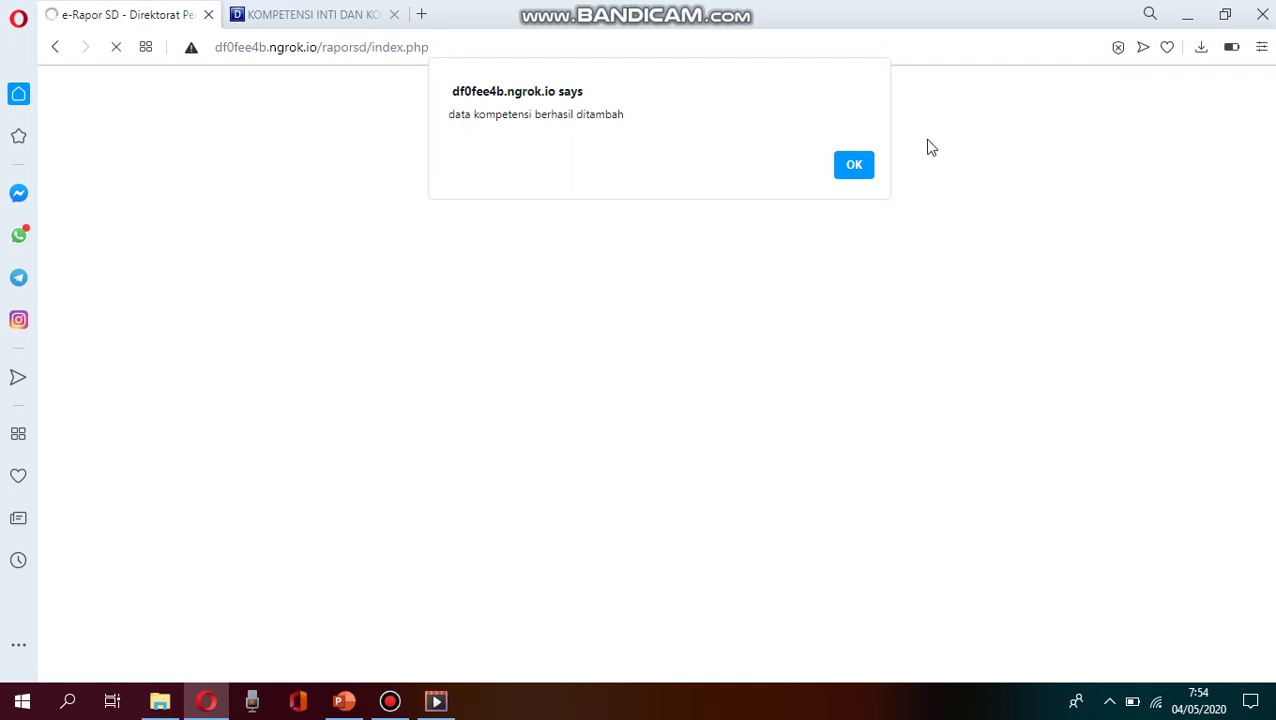
{"action": "left_click", "coordinate": [860, 168]}
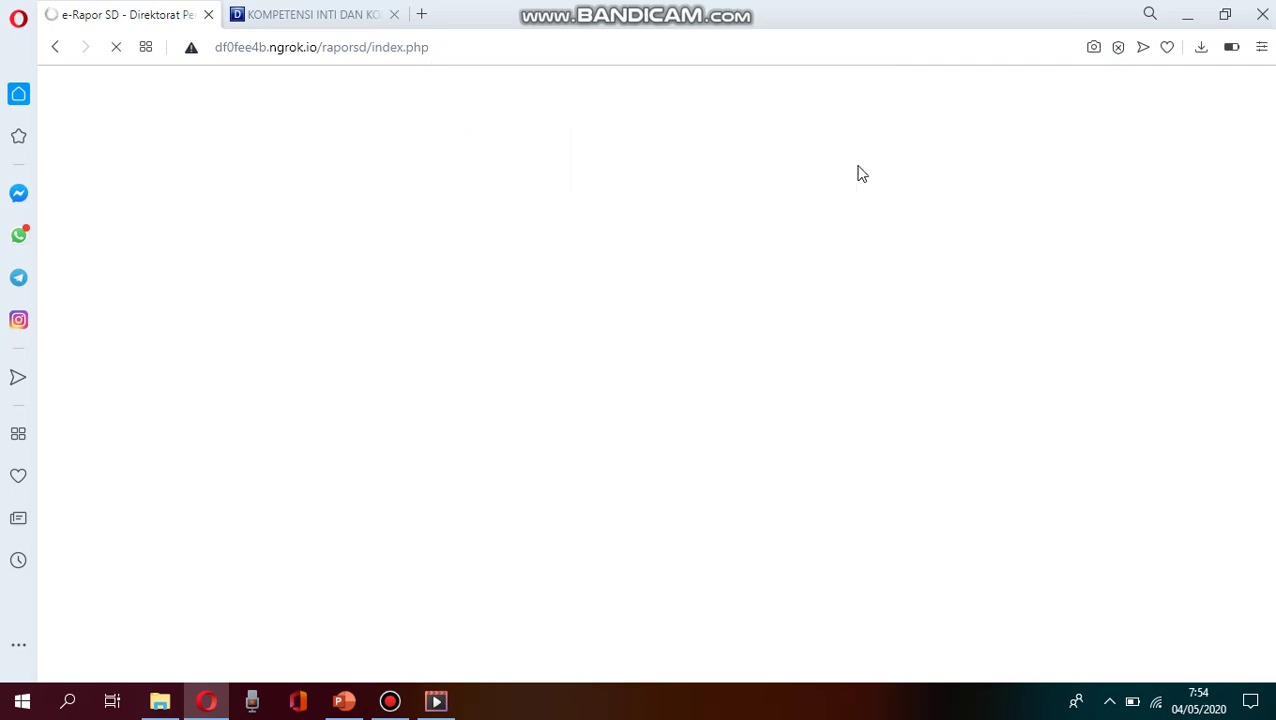